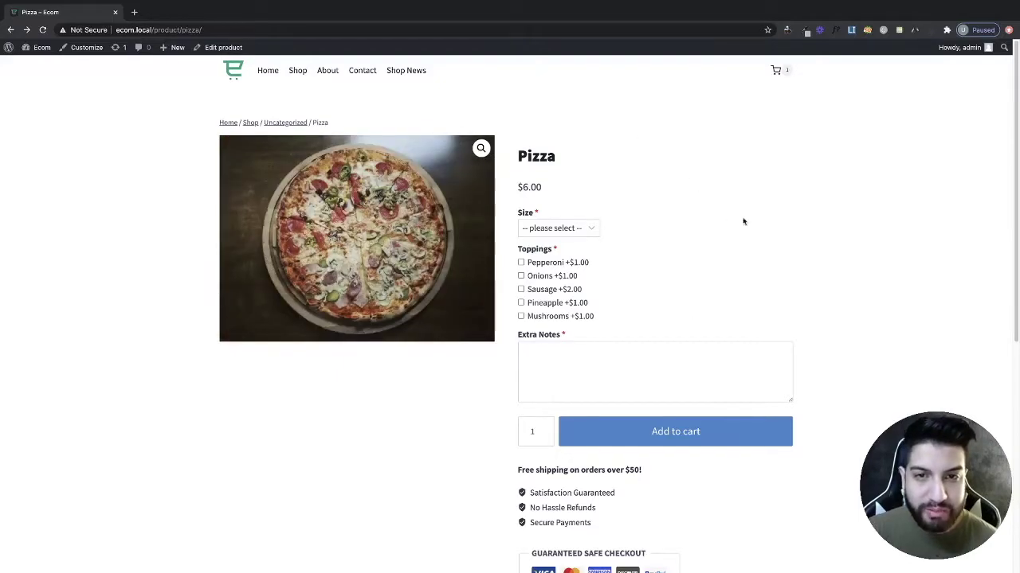
# Try out the Pizza product's size choices by selecting Large and switching to Medium.
pyautogui.scroll(-1, 836, 239)
pyautogui.scroll(1, 869, 251)
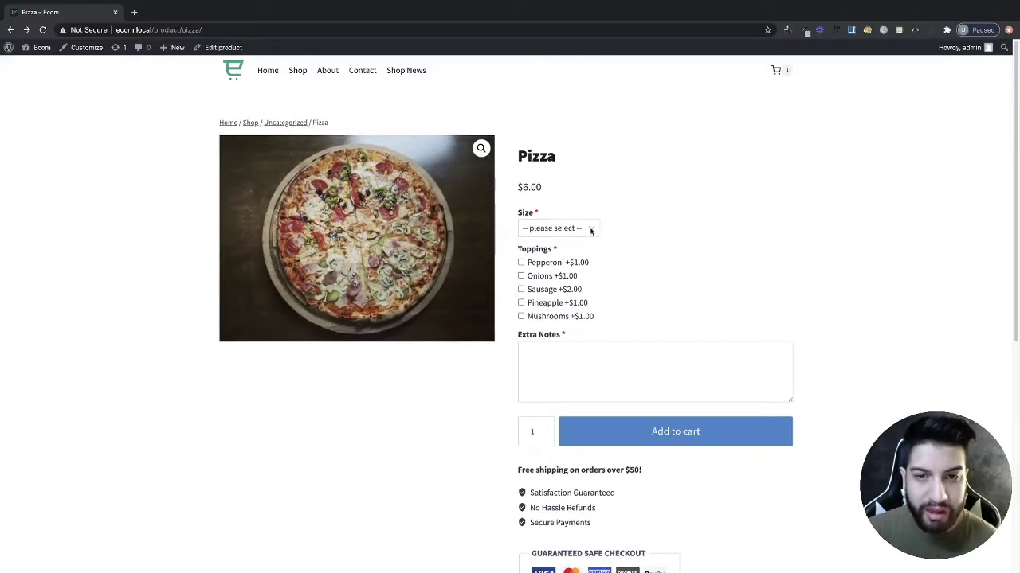
pyautogui.click(582, 228)
pyautogui.click(585, 229)
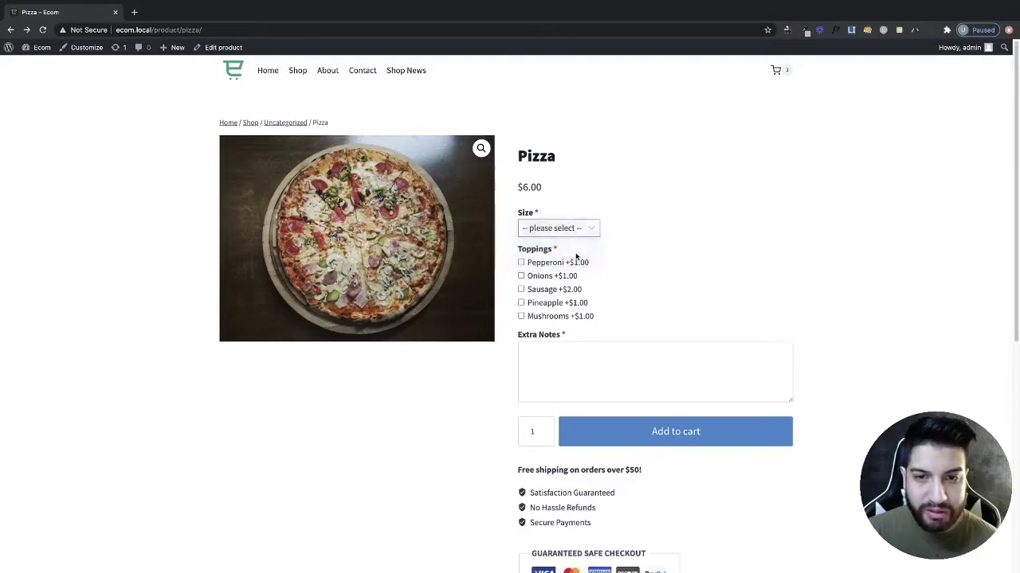
pyautogui.click(561, 232)
pyautogui.click(550, 252)
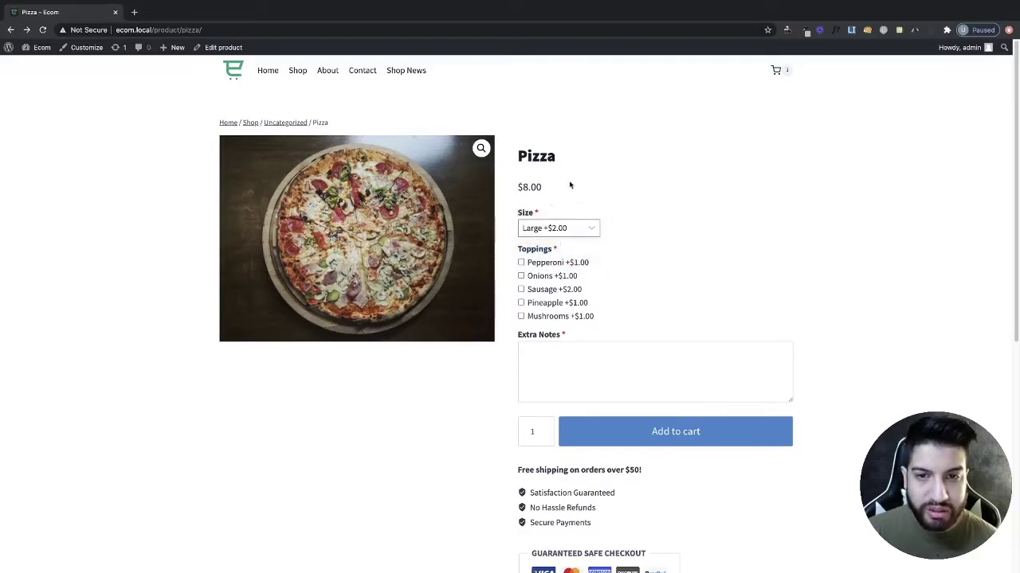
pyautogui.click(553, 230)
pyautogui.click(569, 215)
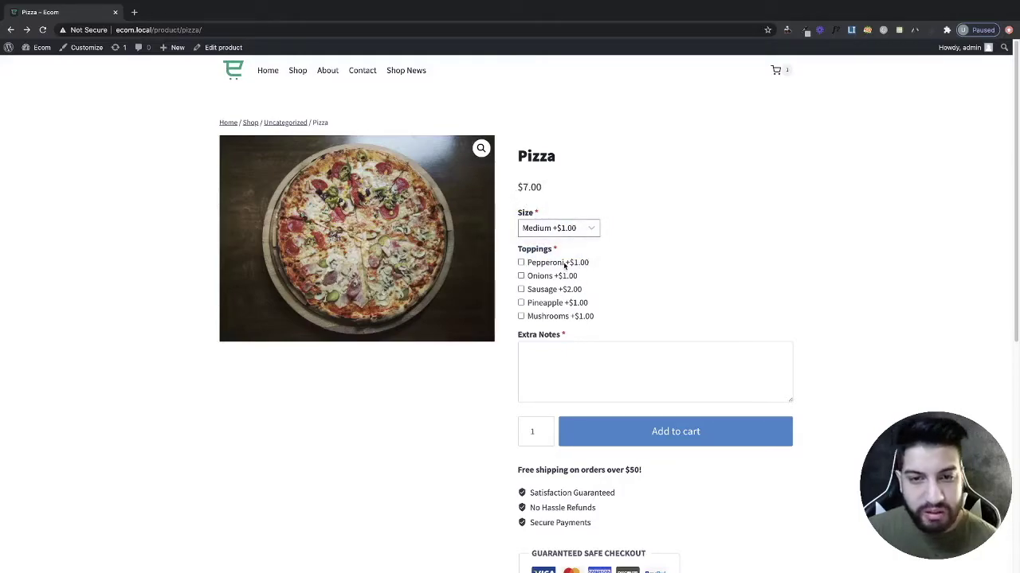
# Select the Pepperoni, Onions, Sausage and Pineapple toppings for the pizza and check its price.
pyautogui.click(564, 262)
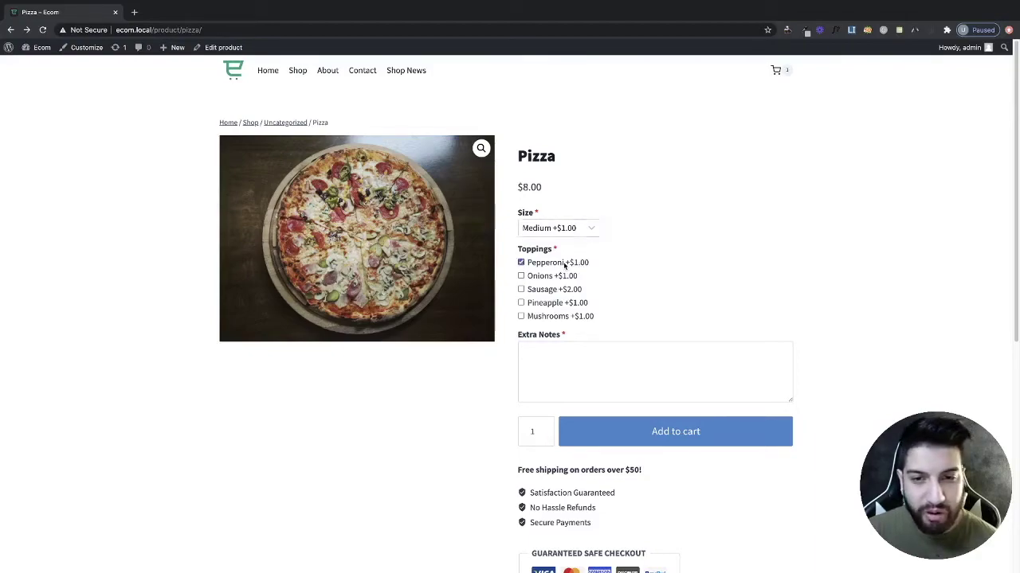
pyautogui.click(564, 263)
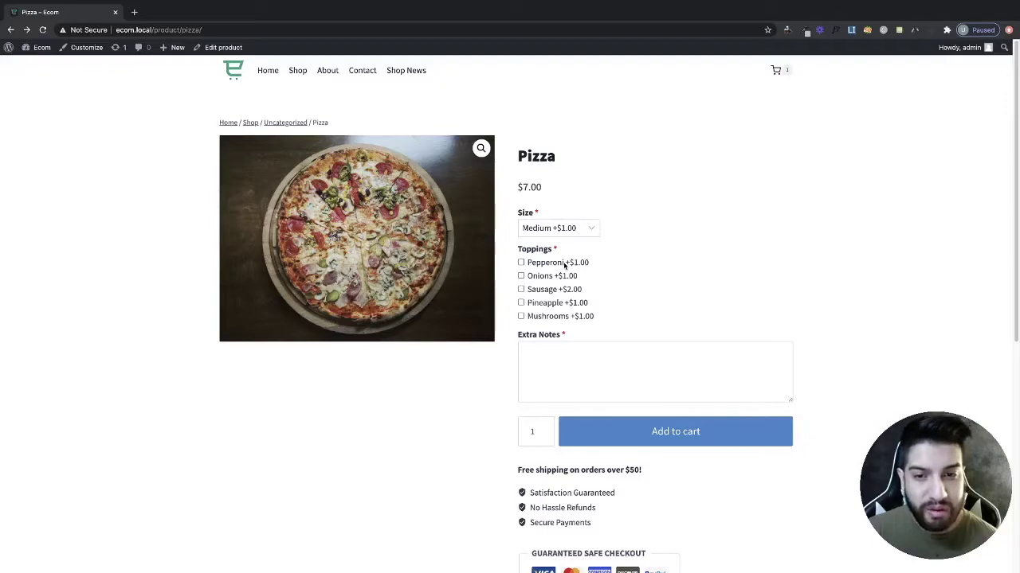
pyautogui.click(564, 263)
pyautogui.click(551, 290)
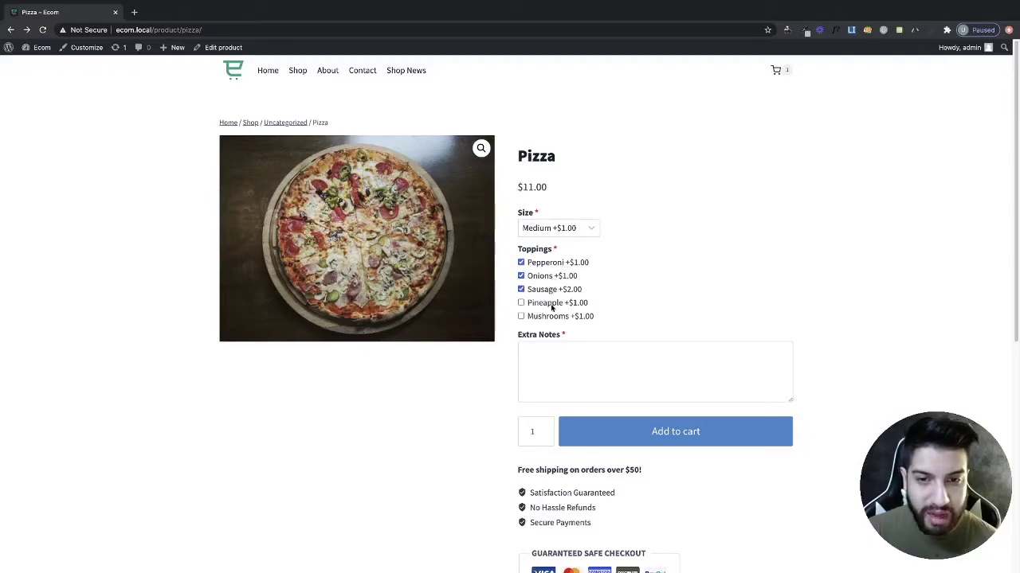
pyautogui.click(553, 305)
pyautogui.moveTo(515, 195); pyautogui.dragTo(542, 191)
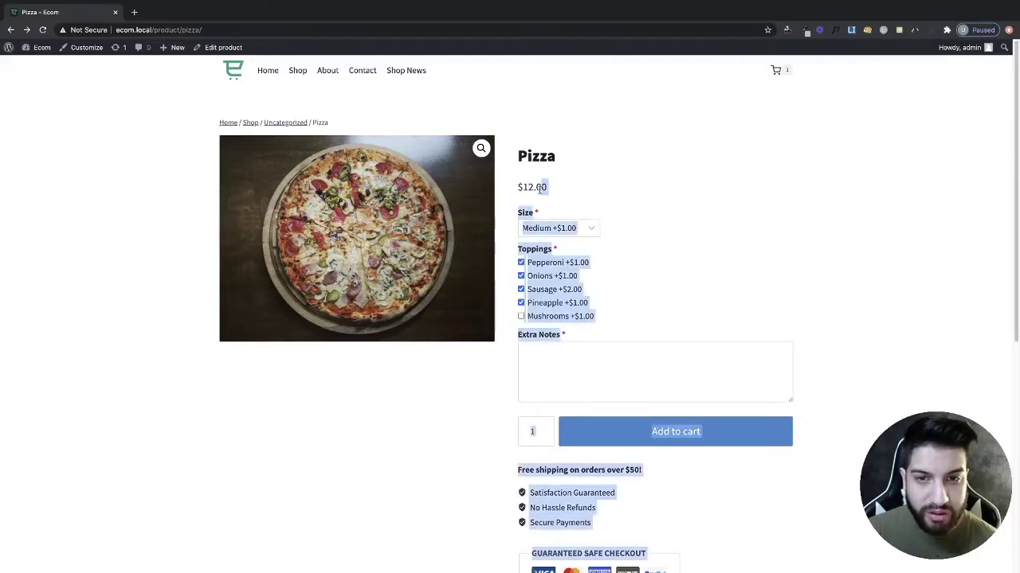
pyautogui.click(640, 215)
pyautogui.click(601, 355)
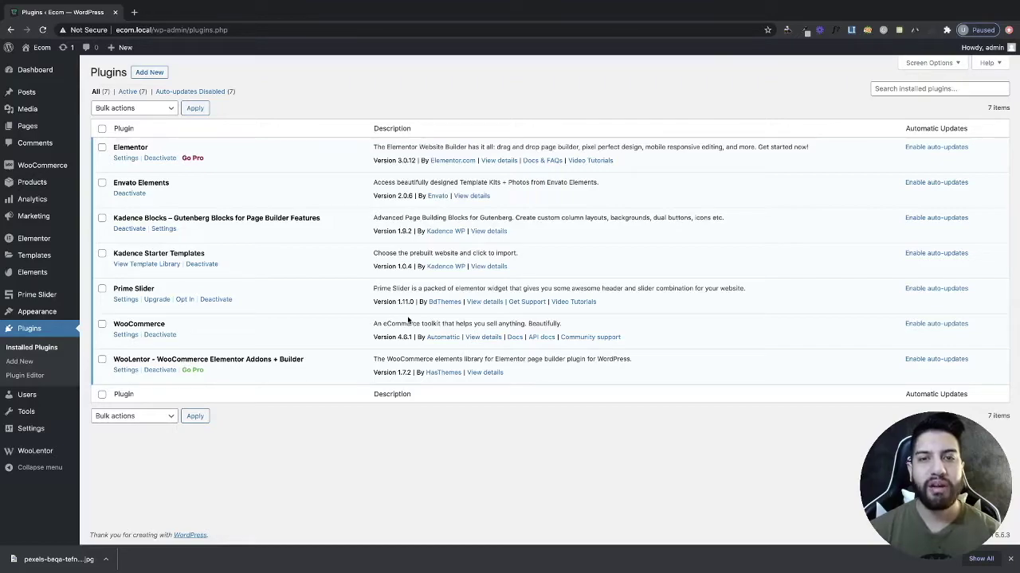
# Search the plugin directory for "product options", then install and activate Simple Product Options for WooCommerce.
pyautogui.click(151, 73)
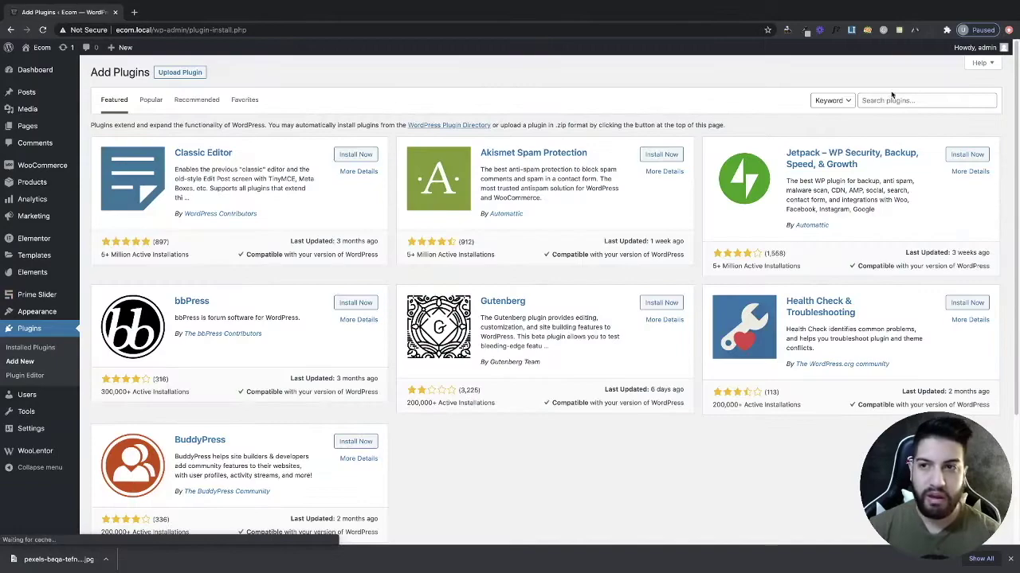
pyautogui.click(890, 101)
pyautogui.write('product options')
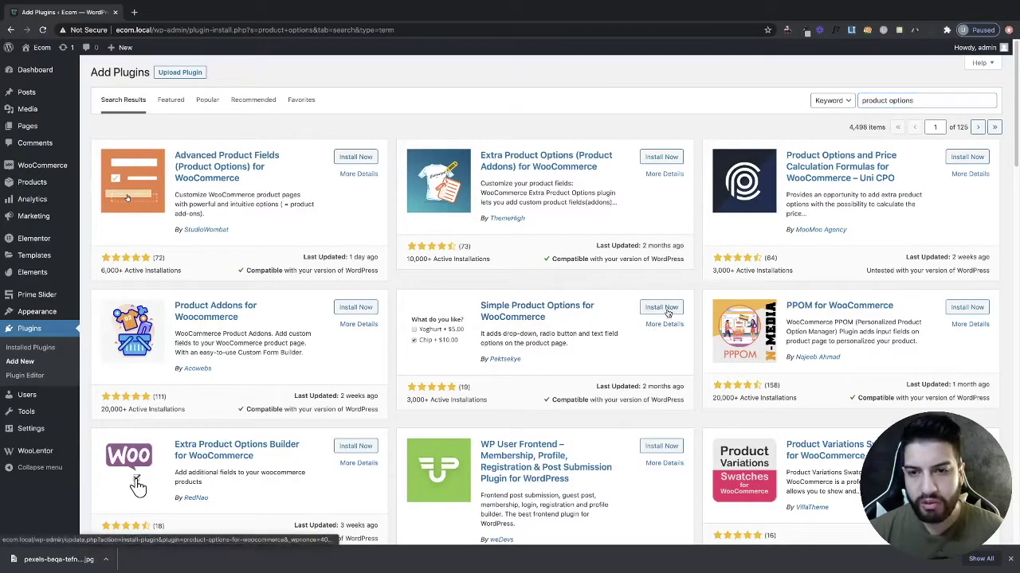
pyautogui.click(667, 311)
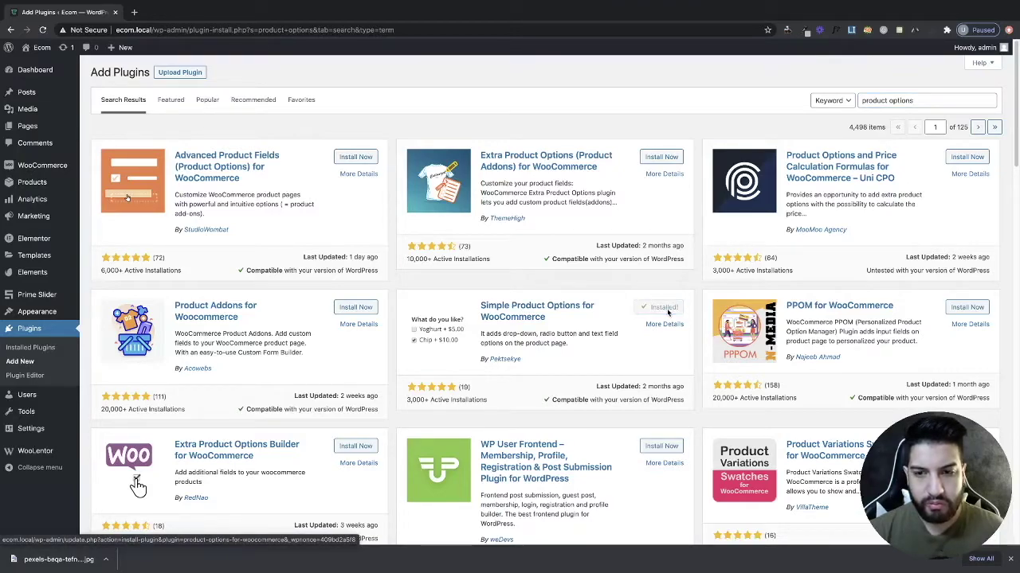
pyautogui.click(666, 310)
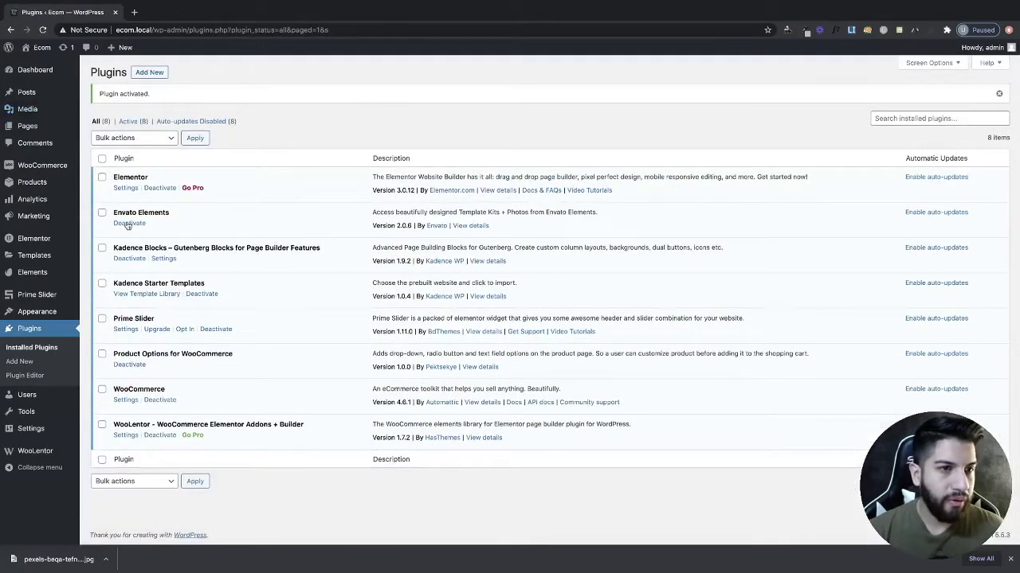
# Open the Pizza product for editing and show its Custom Options settings.
pyautogui.click(42, 184)
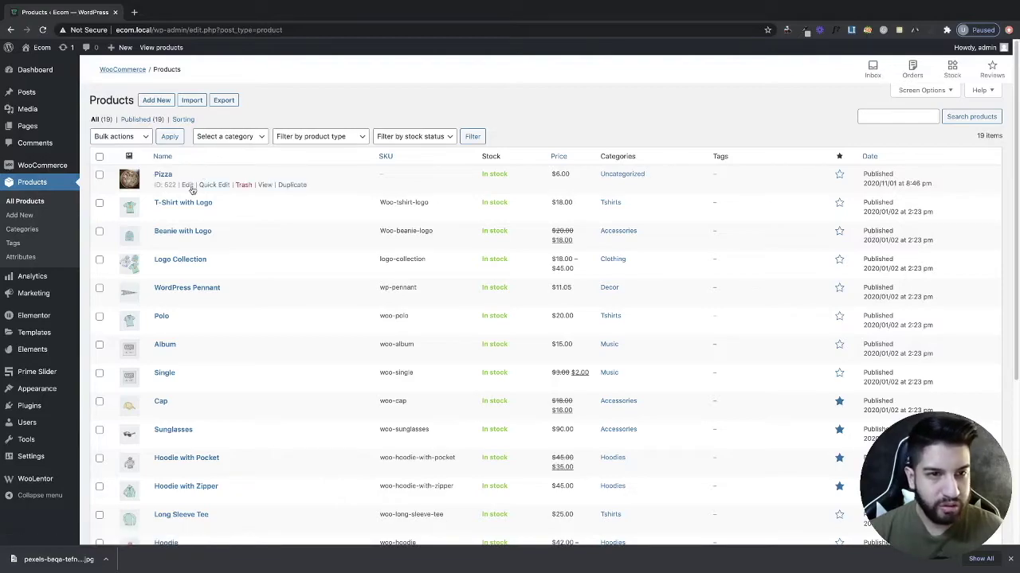
pyautogui.click(188, 184)
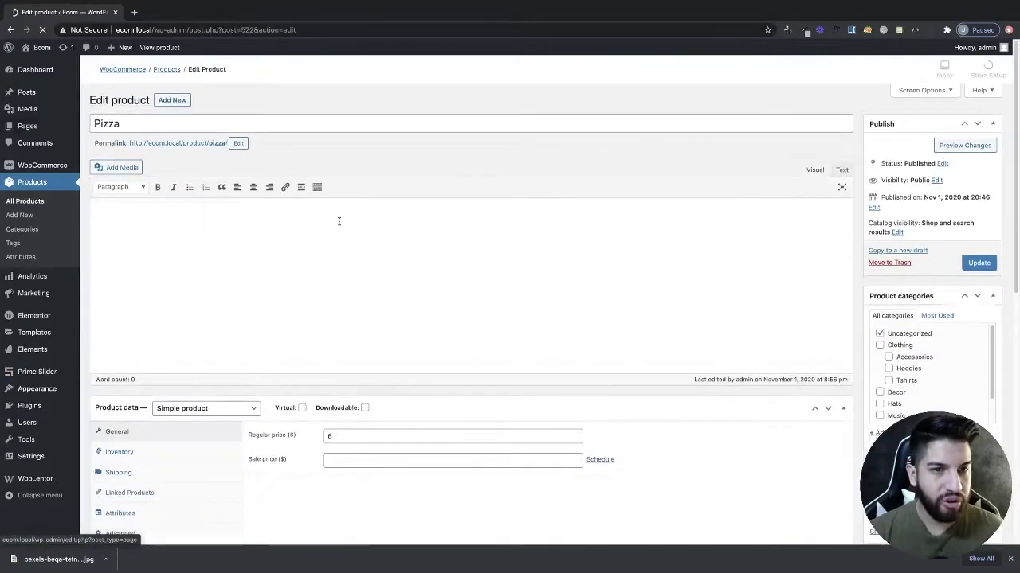
pyautogui.scroll(-2, 473, 200)
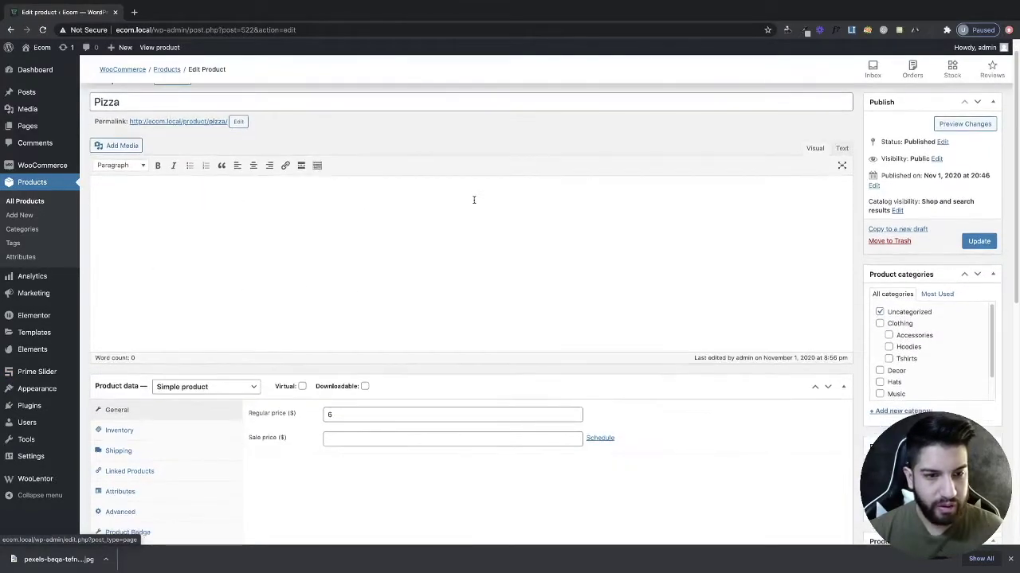
pyautogui.scroll(-2, 479, 198)
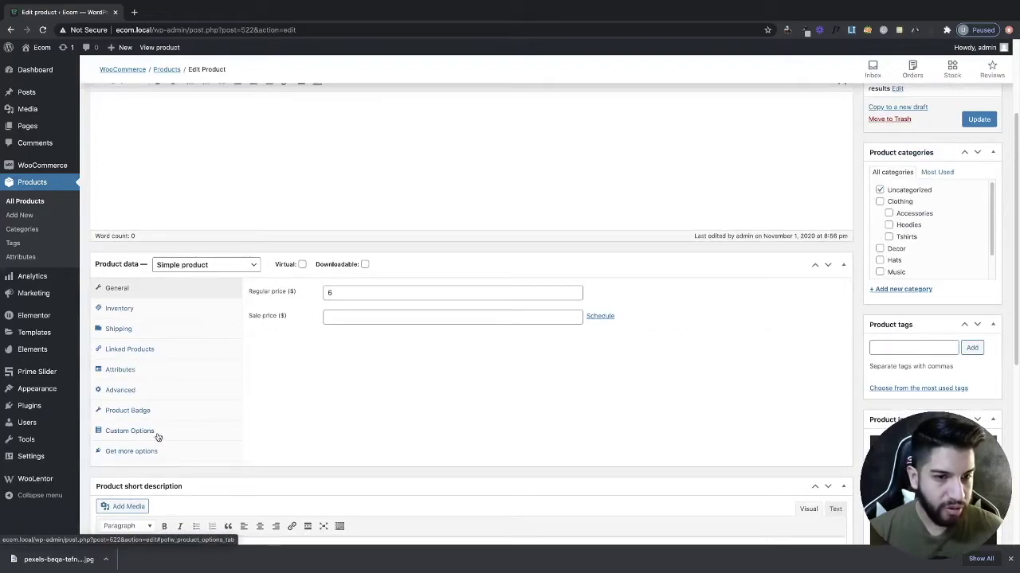
pyautogui.click(151, 434)
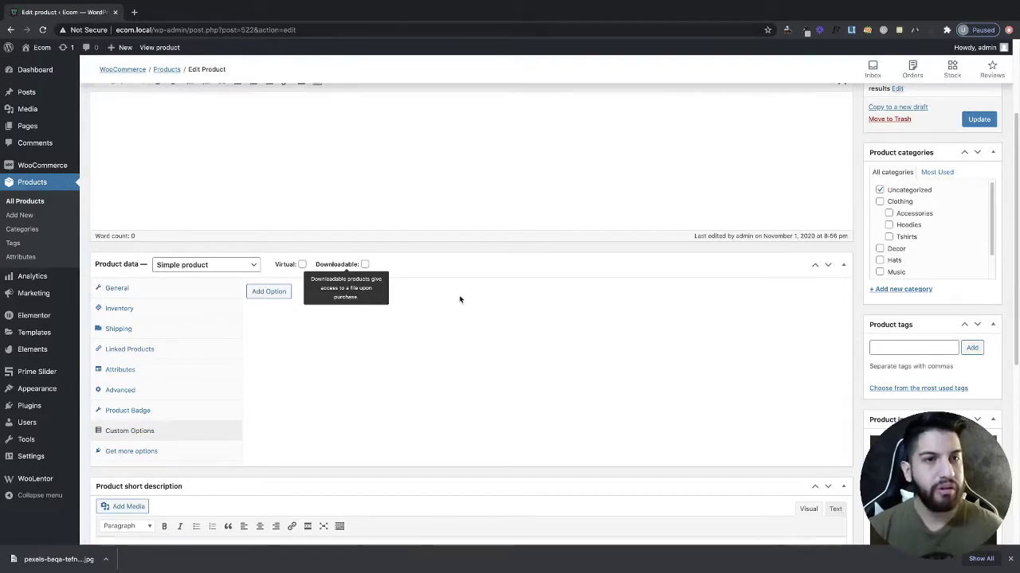
# Add a custom option titled Size with the Drop-down input type to the Pizza product.
pyautogui.scroll(3, 451, 257)
pyautogui.scroll(-1, 564, 268)
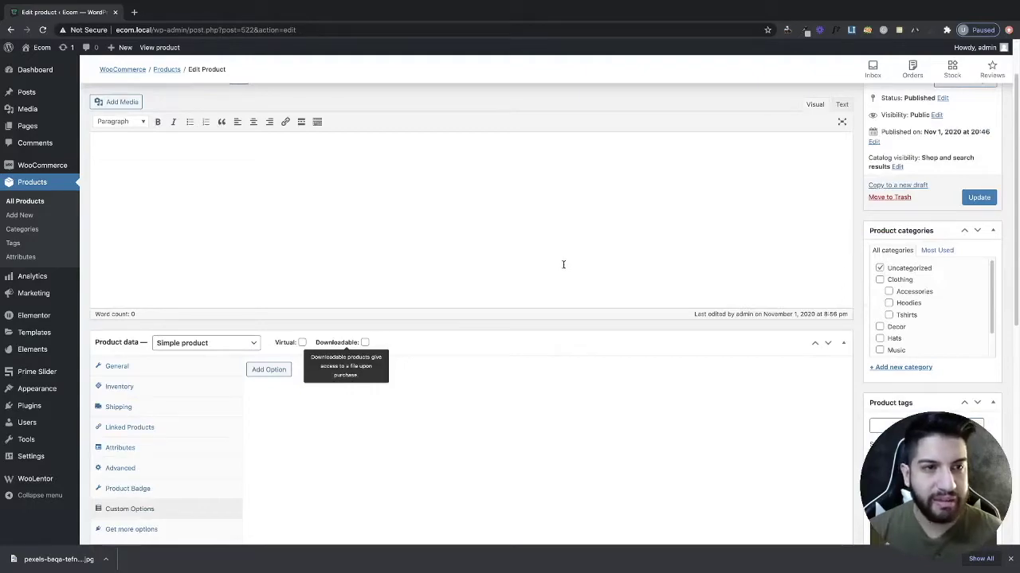
pyautogui.scroll(-8, 562, 264)
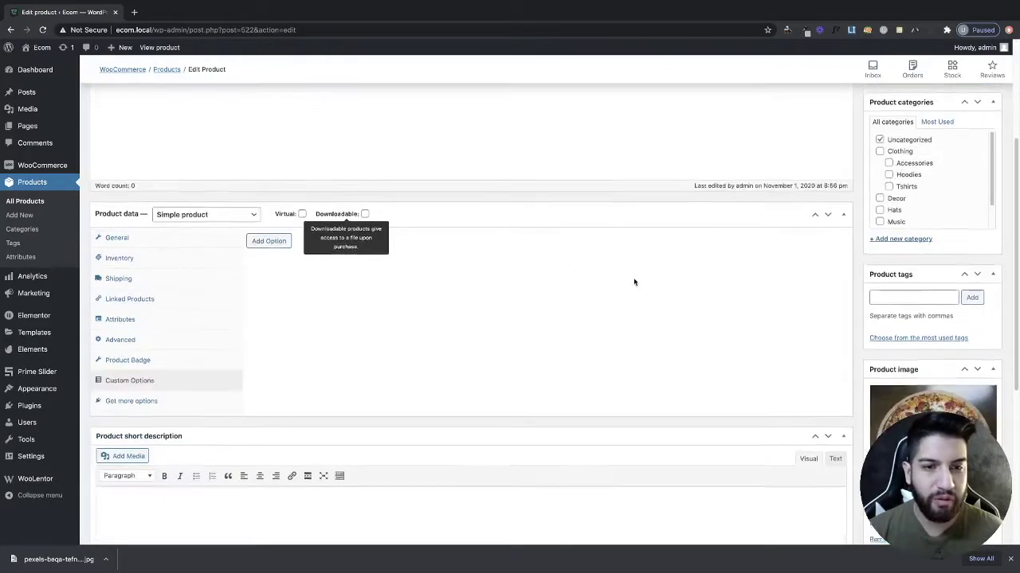
pyautogui.scroll(3, 630, 278)
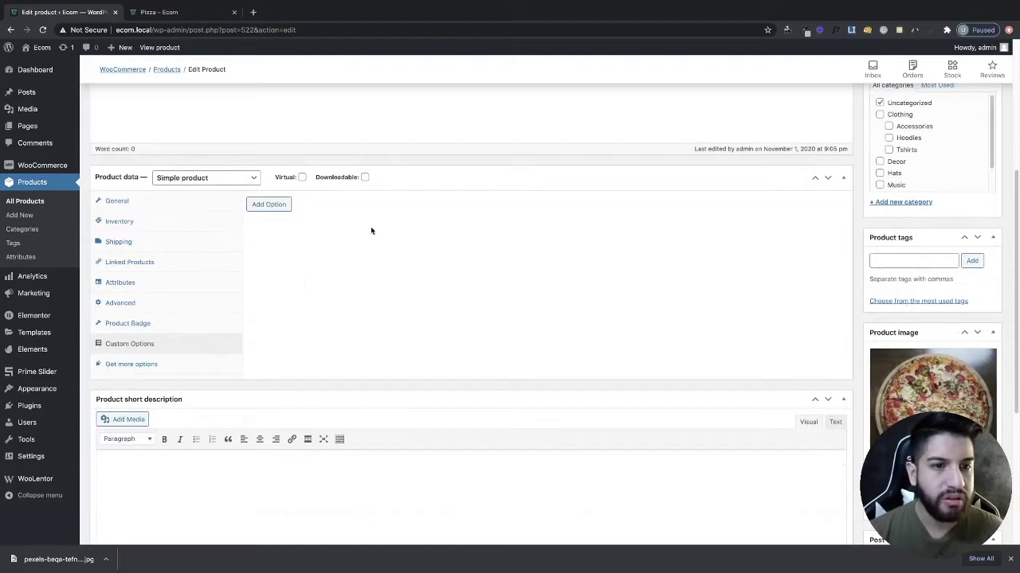
pyautogui.click(269, 205)
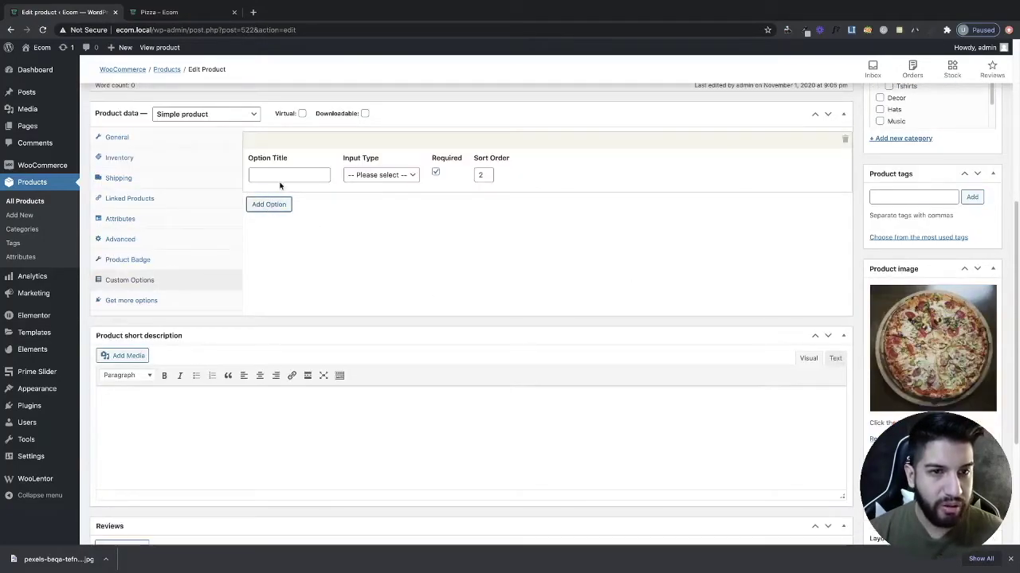
pyautogui.click(280, 176)
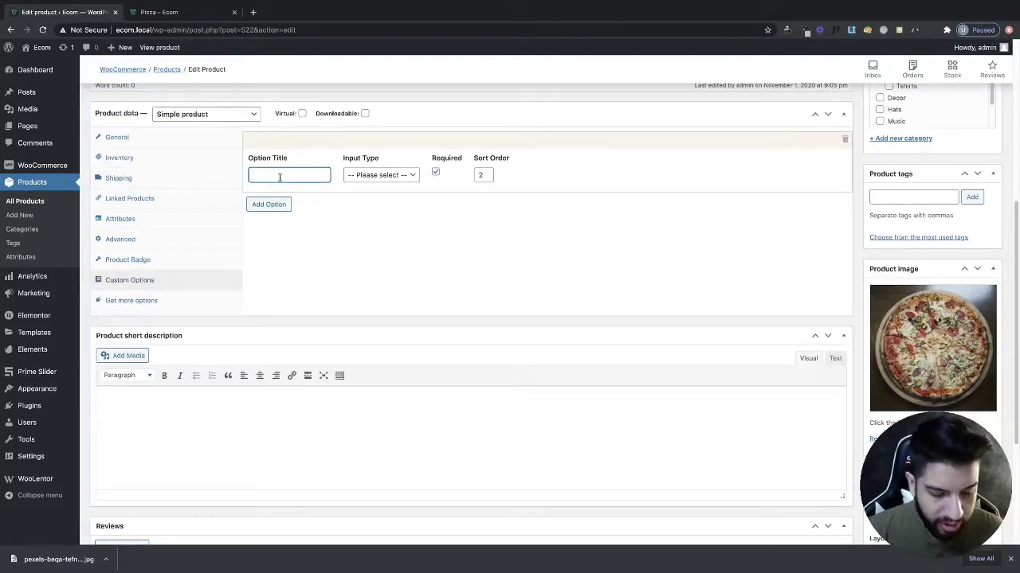
pyautogui.write('Size')
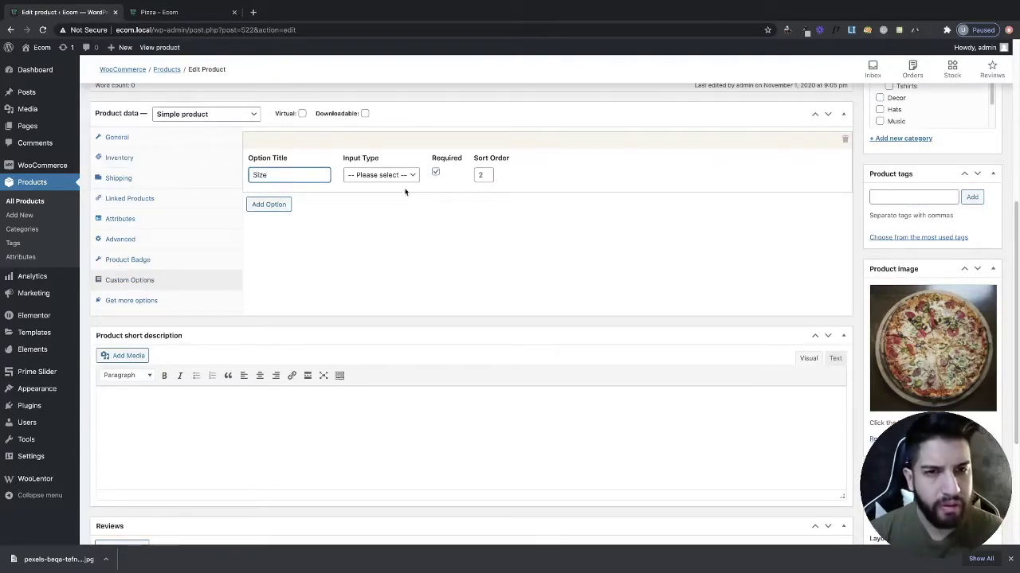
pyautogui.click(392, 176)
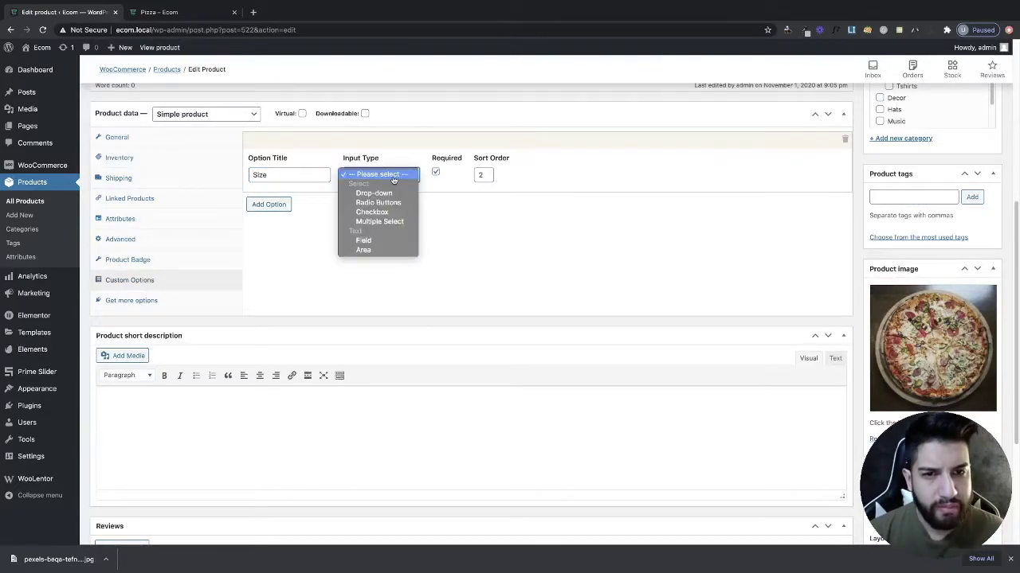
pyautogui.click(404, 196)
# Fill in the first choice of the Size option with the title Small and a price of 0.
pyautogui.click(296, 211)
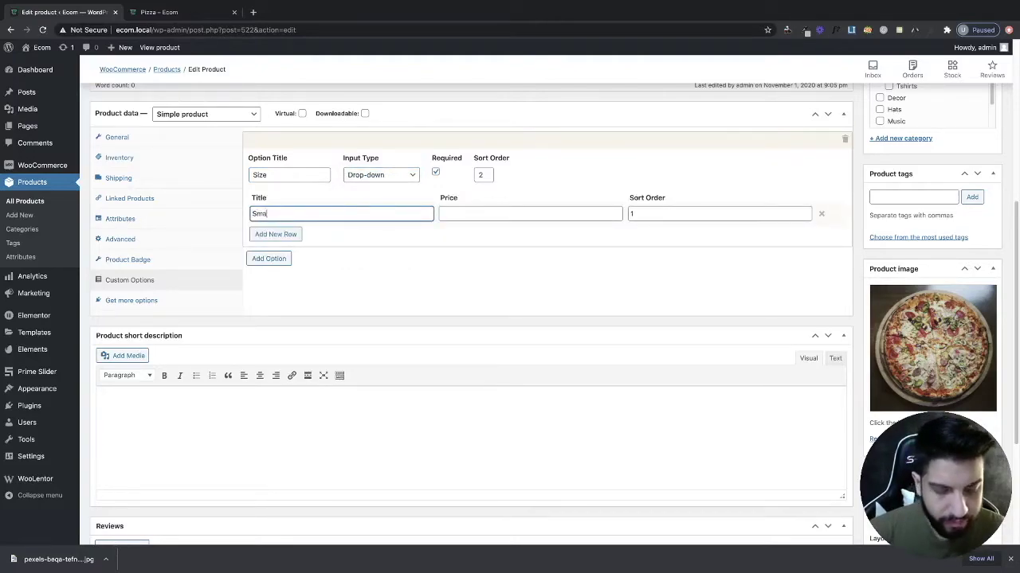
pyautogui.write('Small')
pyautogui.click(457, 214)
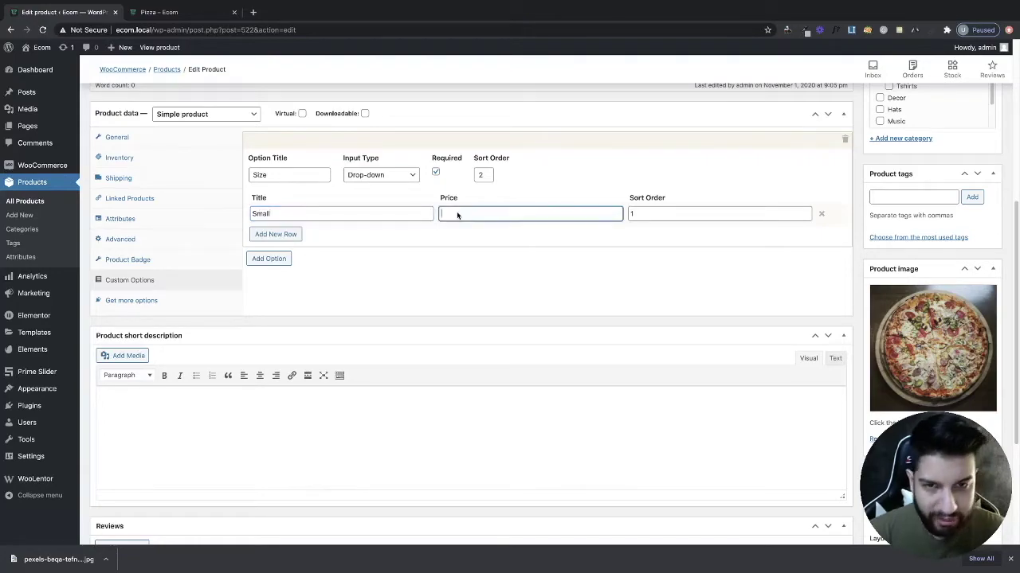
pyautogui.write('0')
pyautogui.scroll(1, 380, 205)
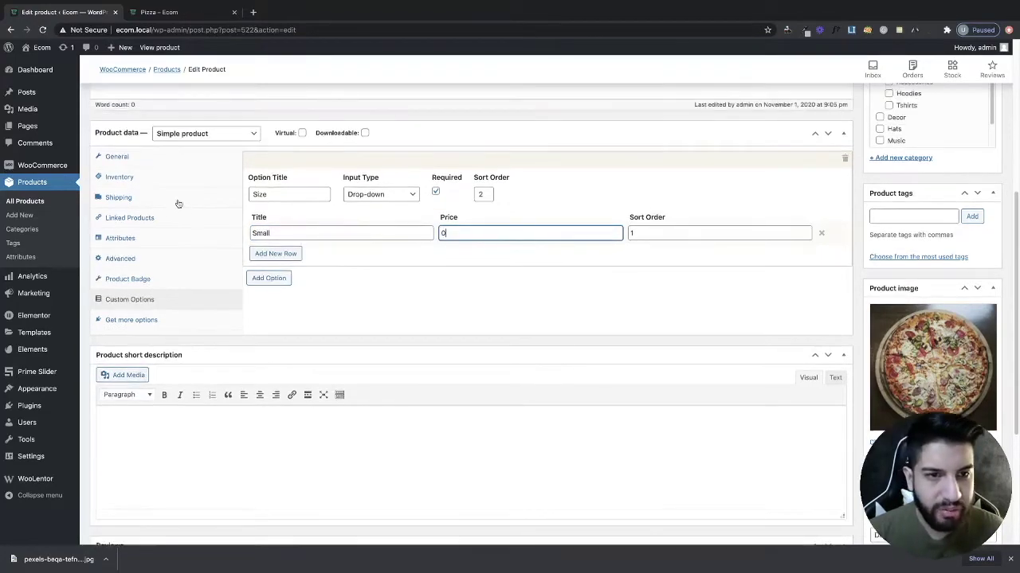
pyautogui.scroll(-1, 495, 281)
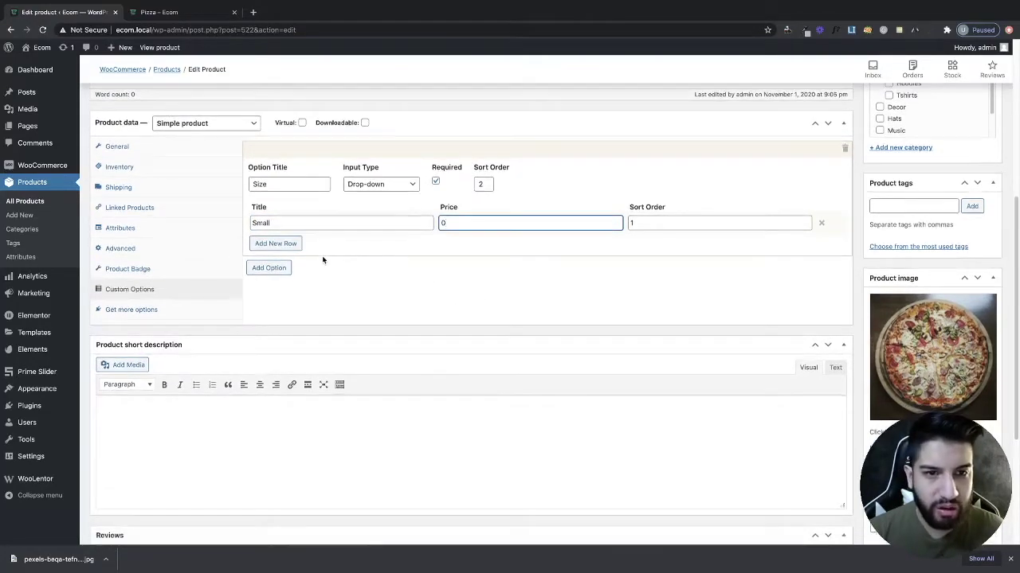
# Add a second choice to the Size option titled Medium with a price of 1.
pyautogui.click(278, 243)
pyautogui.click(289, 224)
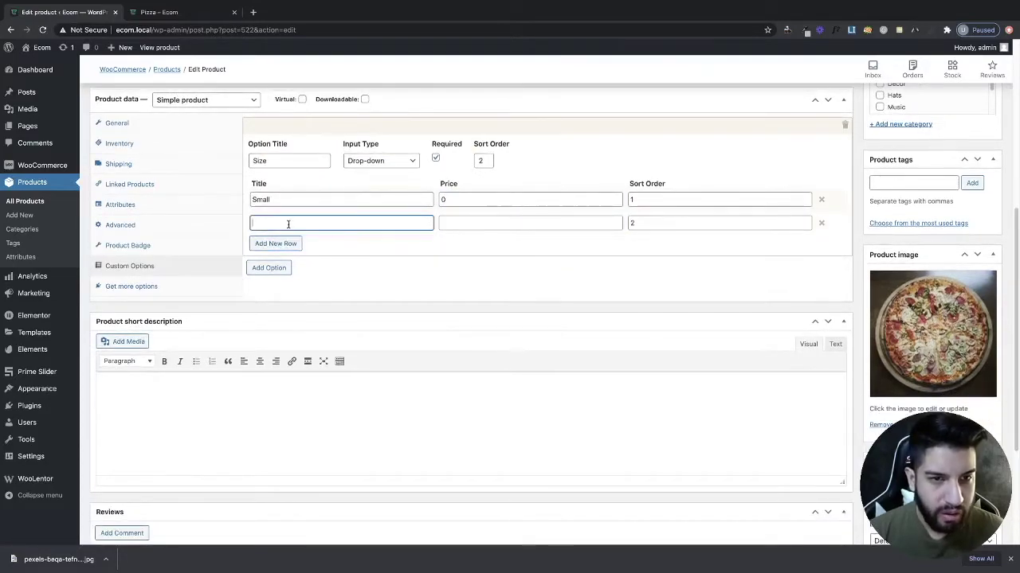
pyautogui.write('Medium')
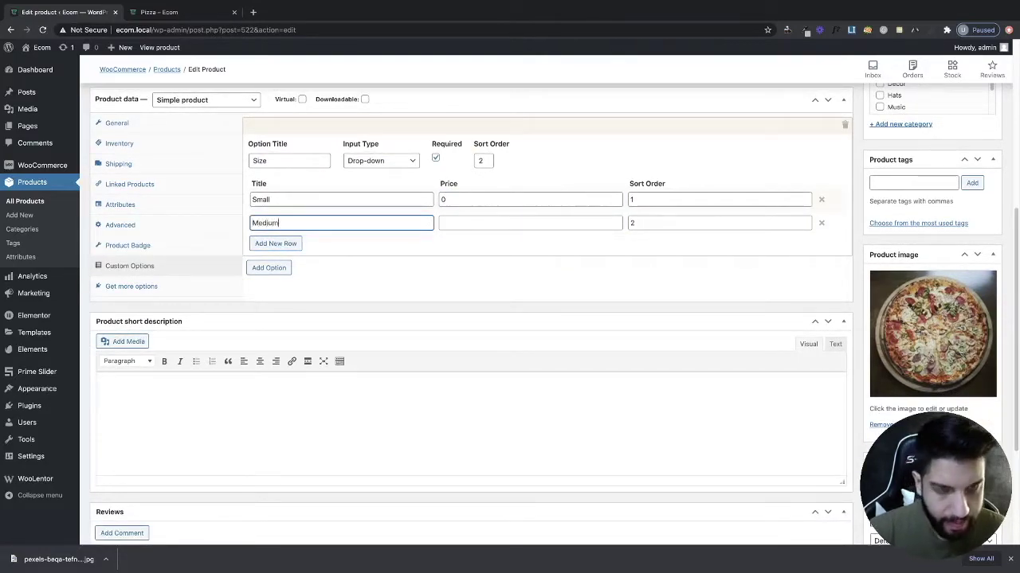
pyautogui.click(468, 226)
pyautogui.write('1')
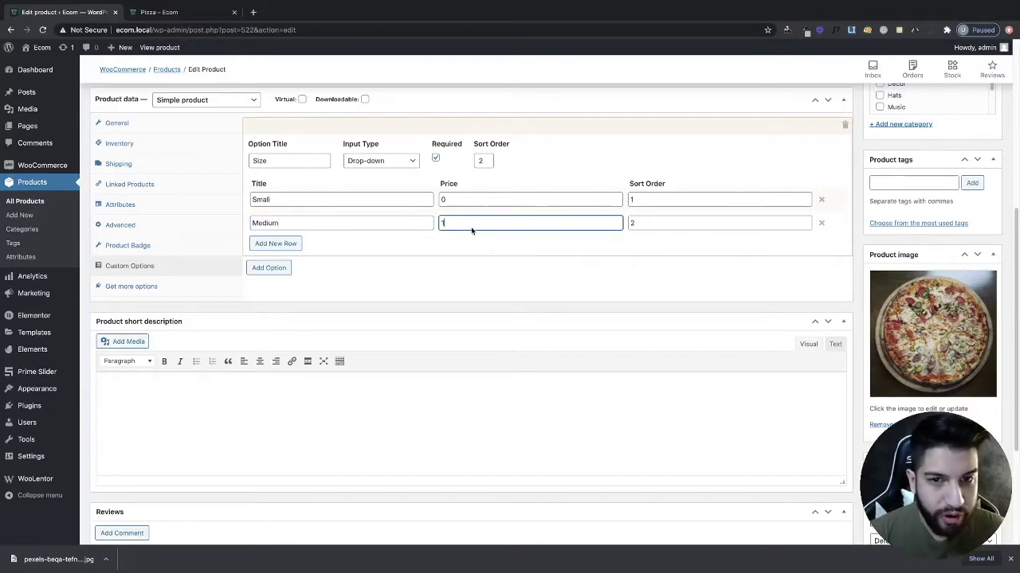
# Add a third choice to the Size option titled Large with a price of 2.
pyautogui.click(289, 243)
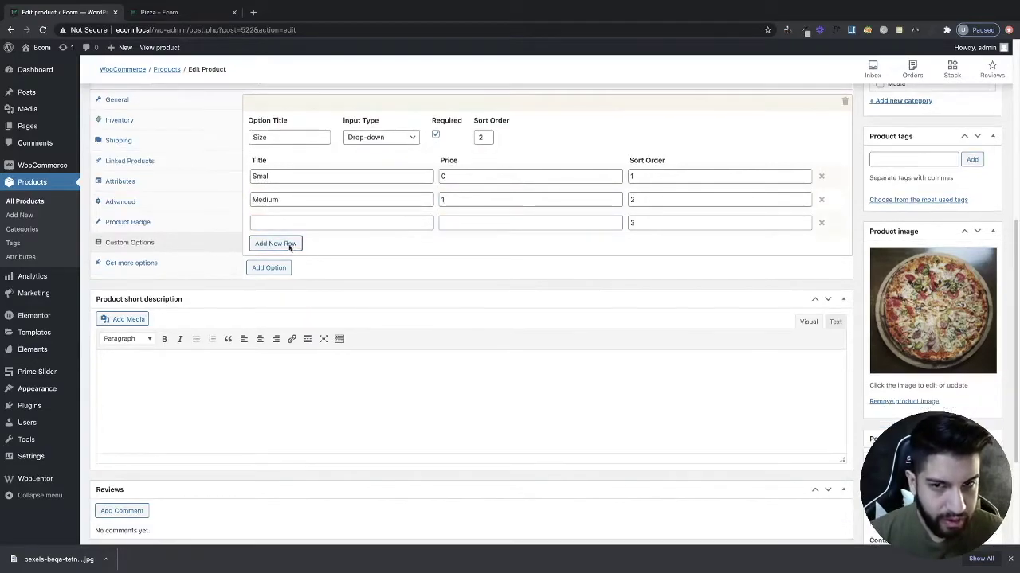
pyautogui.click(320, 223)
pyautogui.write('L')
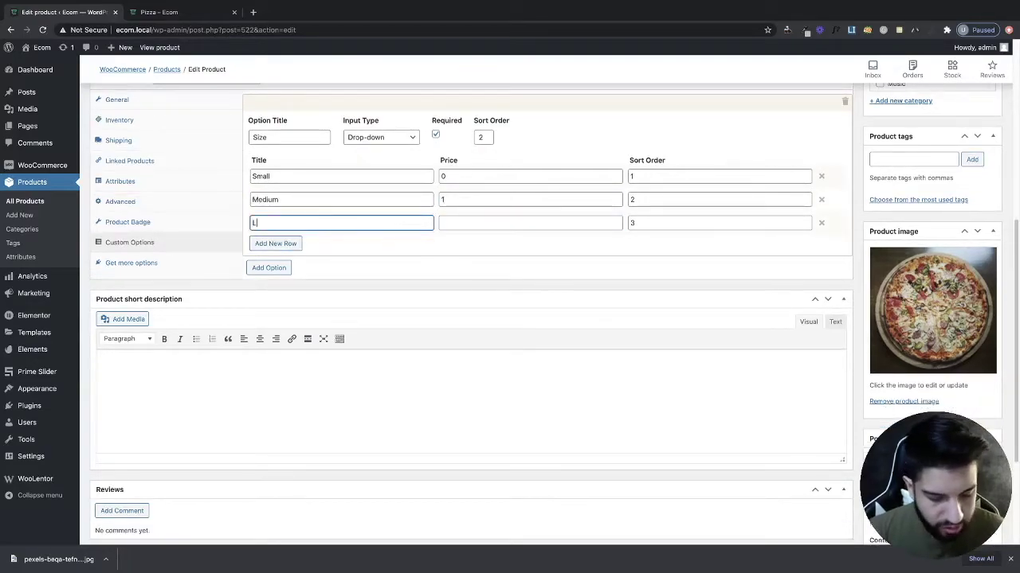
pyautogui.write('arge')
pyautogui.click(544, 226)
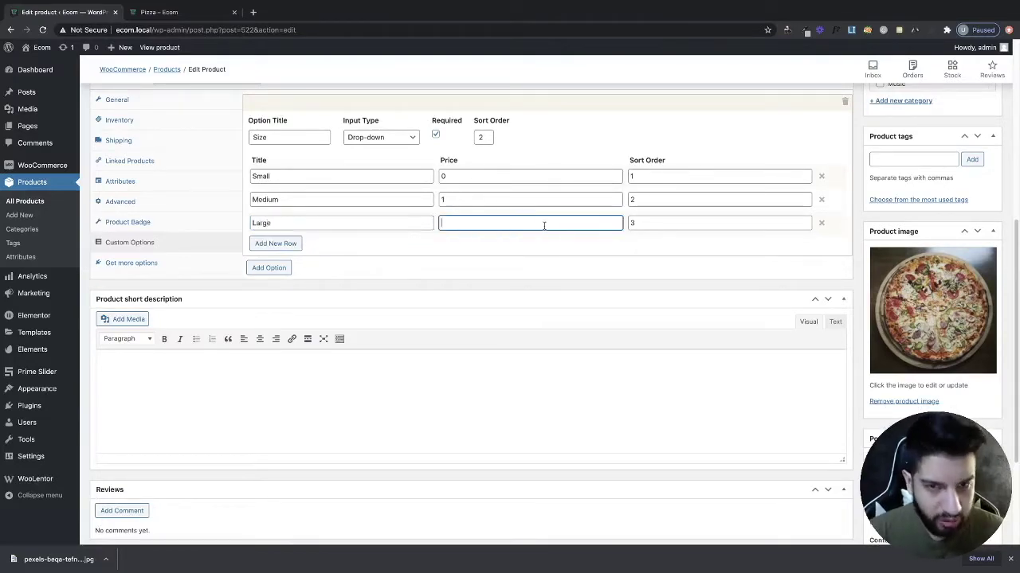
pyautogui.write('2')
# Update the Pizza product and reload its storefront page.
pyautogui.scroll(1, 769, 333)
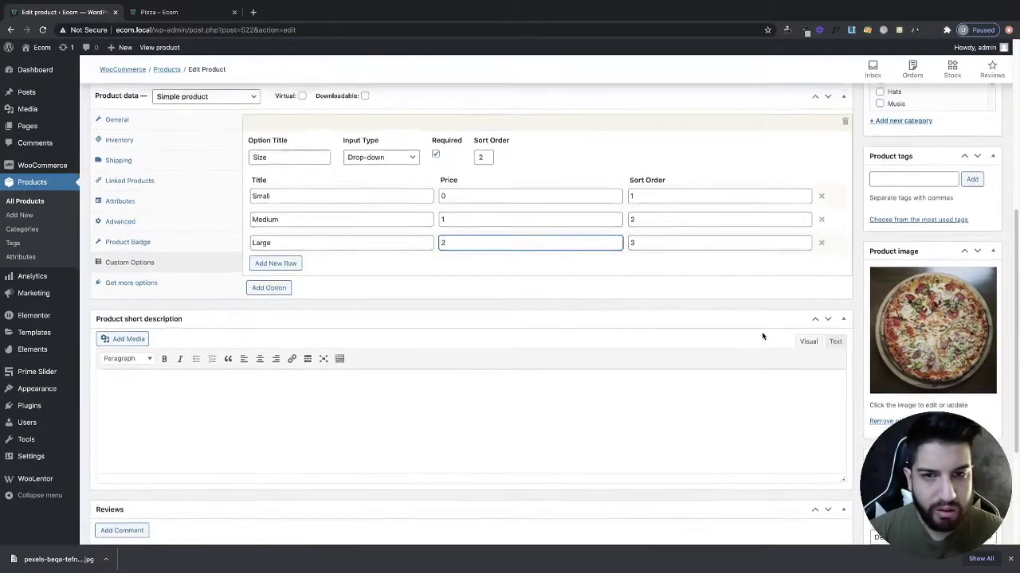
pyautogui.scroll(4, 769, 333)
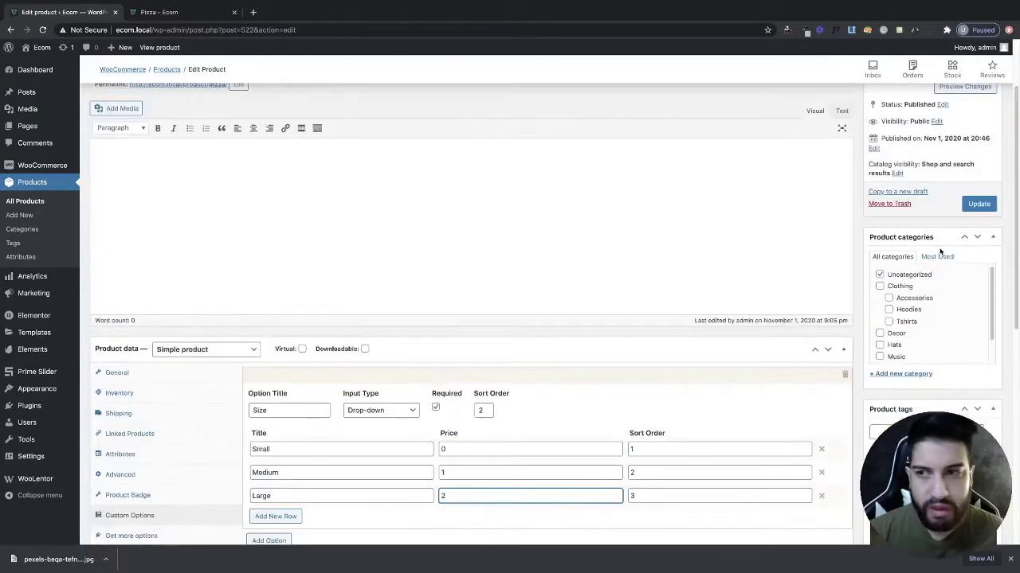
pyautogui.click(975, 204)
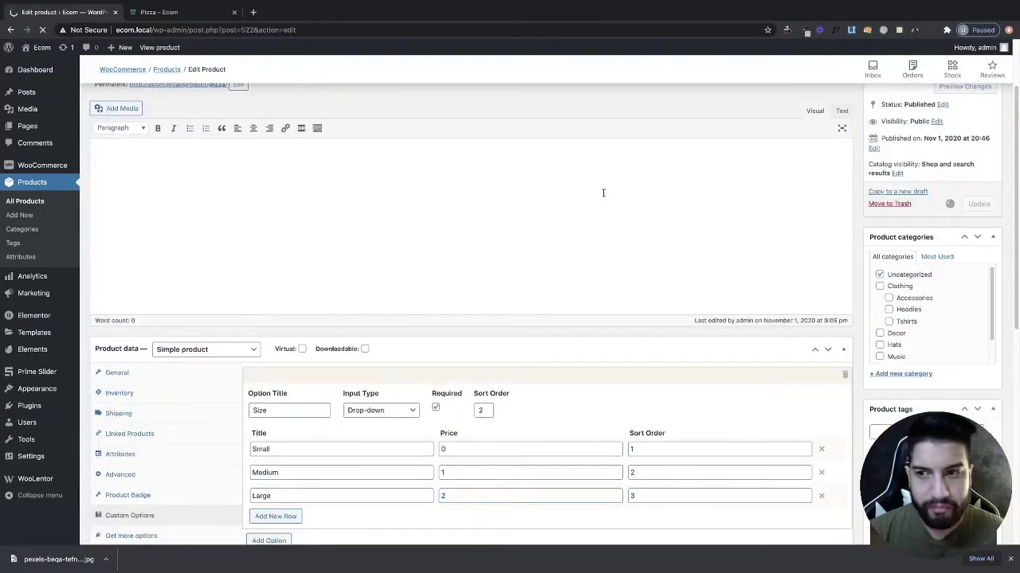
pyautogui.click(188, 12)
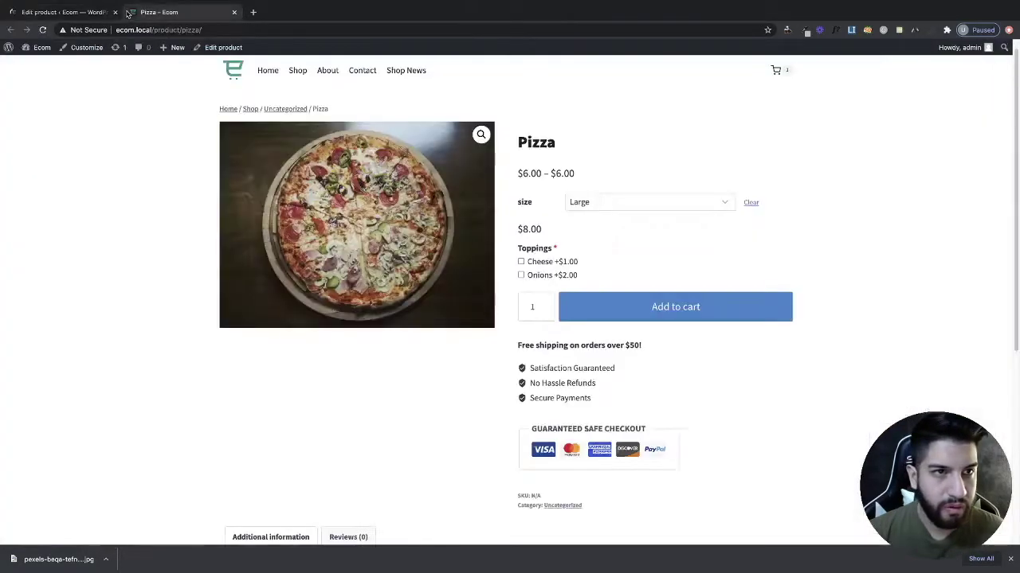
pyautogui.click(228, 32)
pyautogui.press('Return')
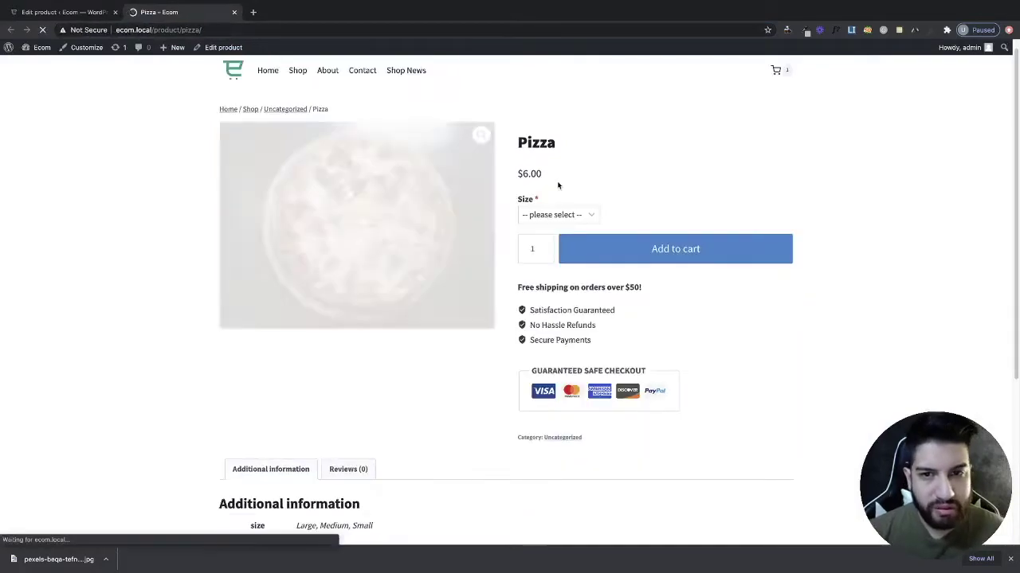
# Select the Small, Medium and Large sizes in turn on the Pizza storefront page and check the displayed price for each.
pyautogui.click(573, 216)
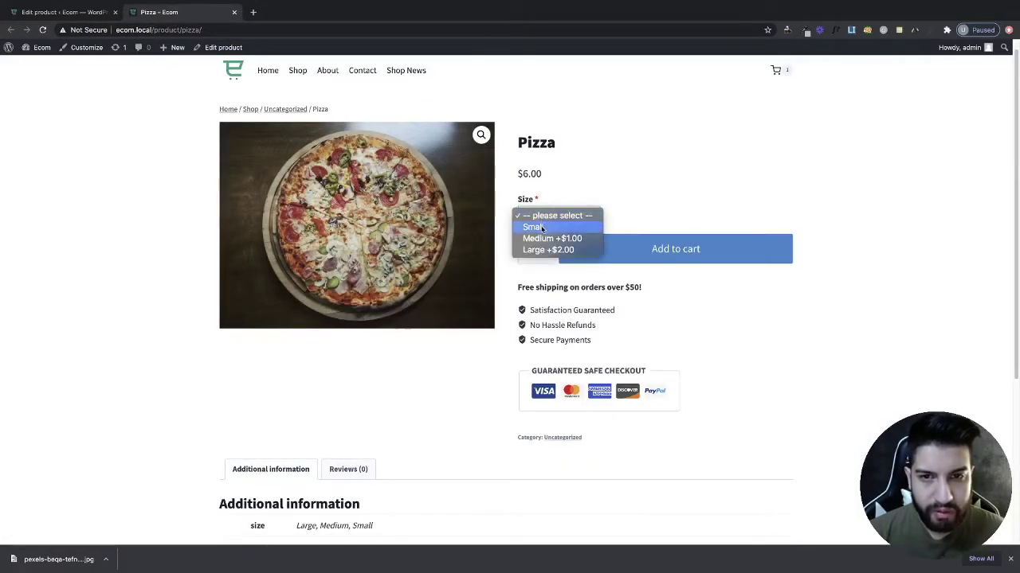
pyautogui.click(541, 229)
pyautogui.click(559, 217)
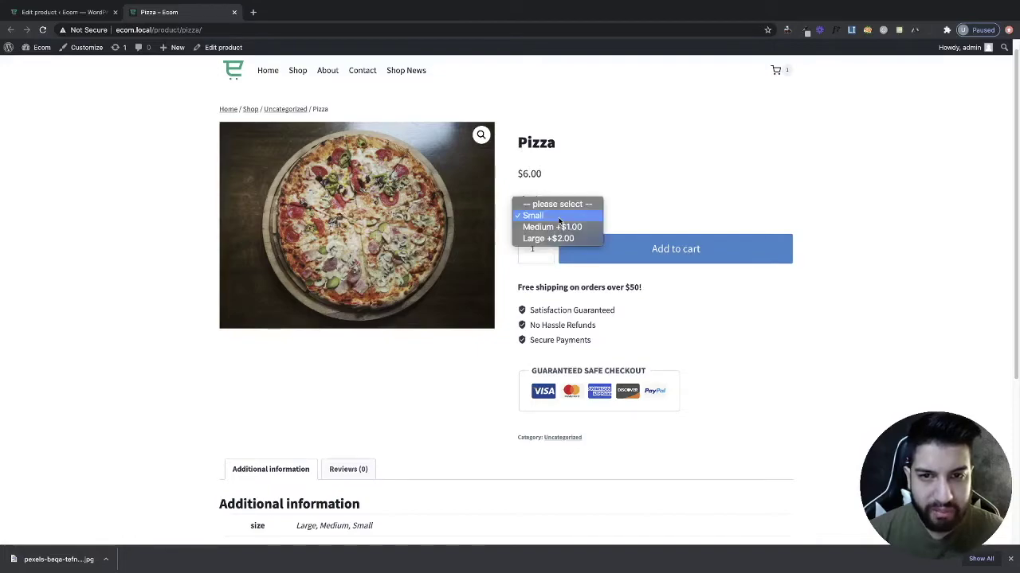
pyautogui.click(558, 227)
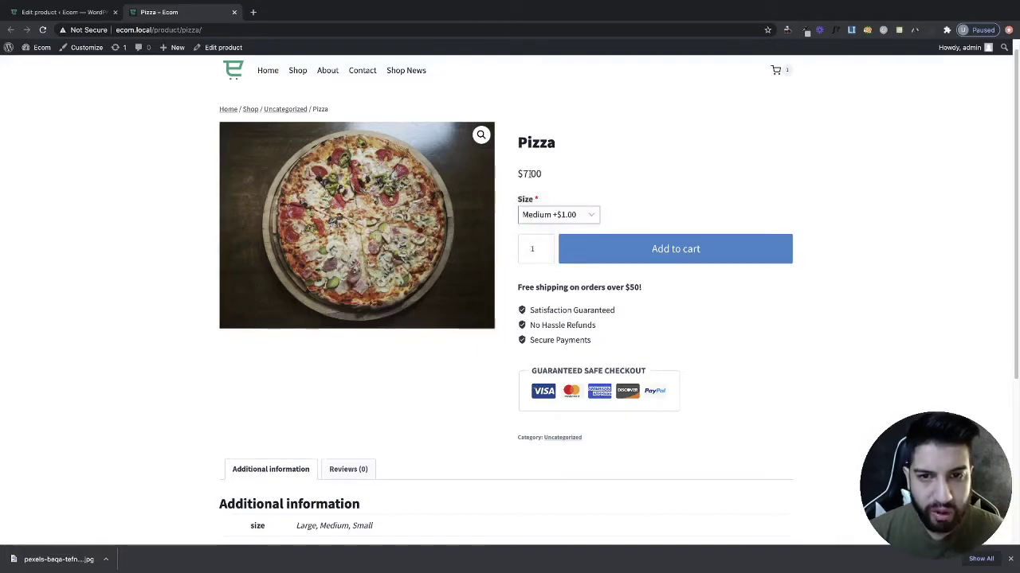
pyautogui.click(563, 218)
pyautogui.click(566, 227)
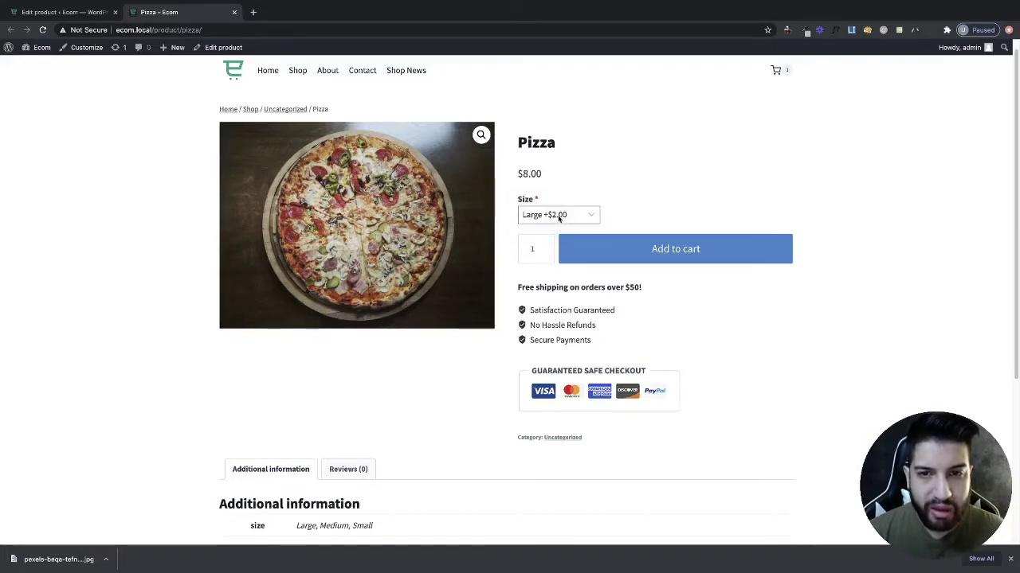
pyautogui.moveTo(495, 191); pyautogui.dragTo(548, 179)
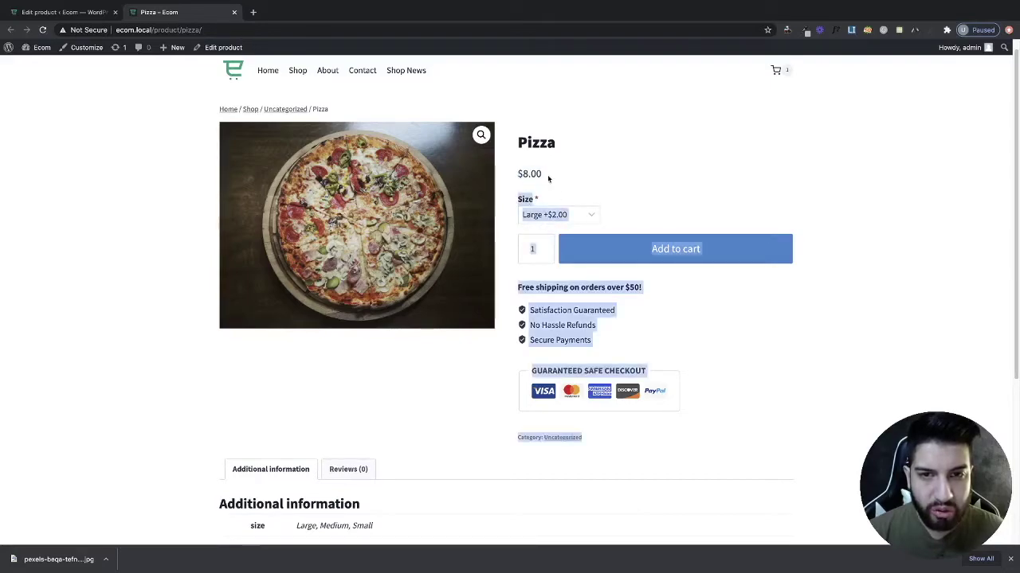
pyautogui.click(557, 177)
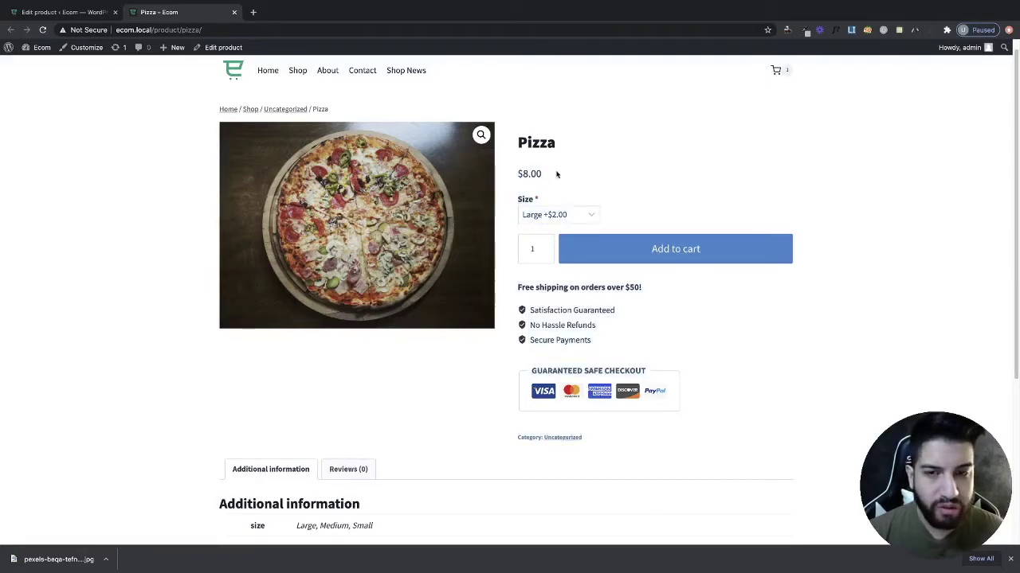
pyautogui.moveTo(544, 177); pyautogui.dragTo(518, 174)
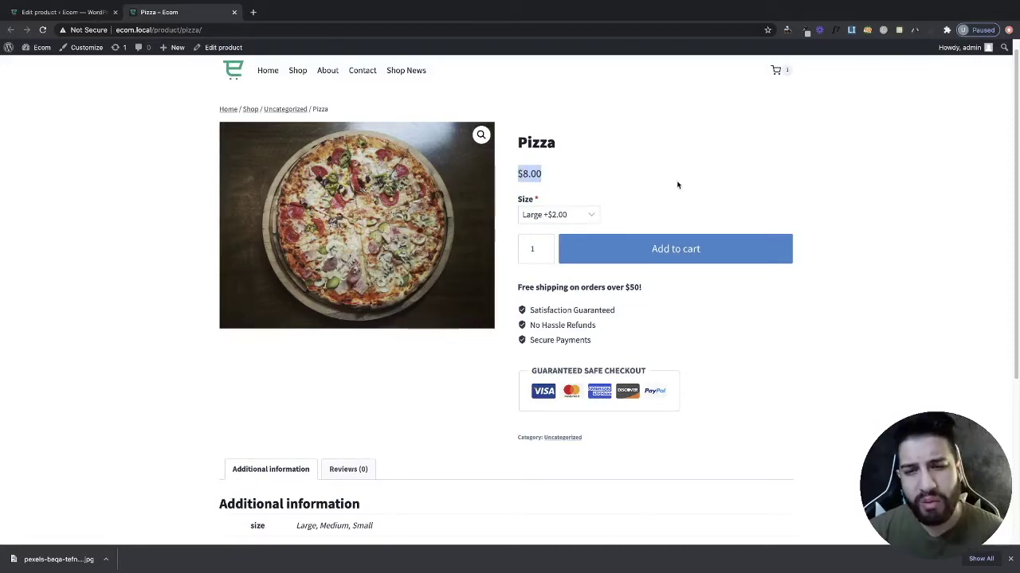
pyautogui.click(638, 186)
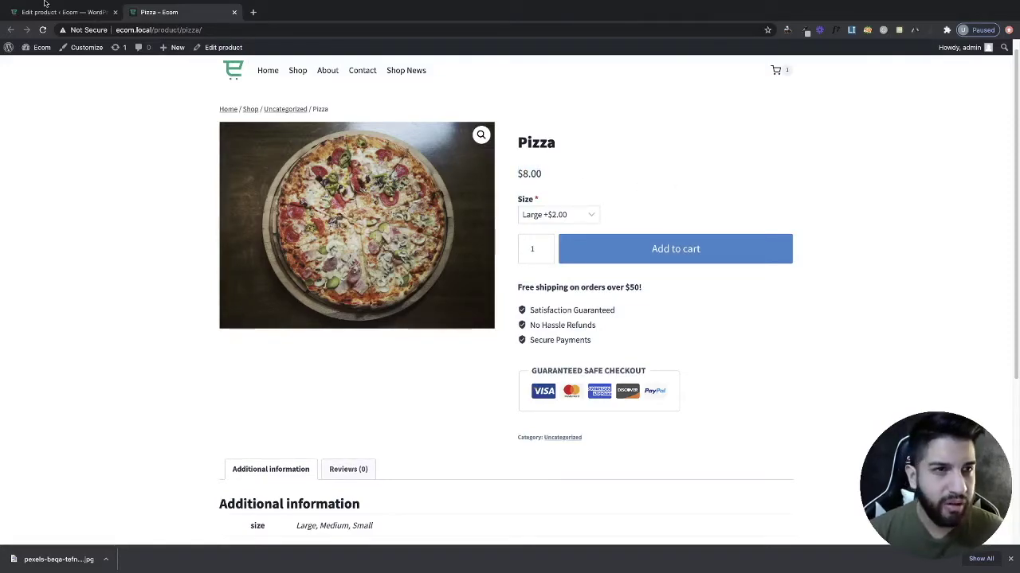
# Return to editing the Pizza product and add a second custom option titled Toppings with the Checkbox input type.
pyautogui.click(70, 13)
pyautogui.scroll(-3, 525, 271)
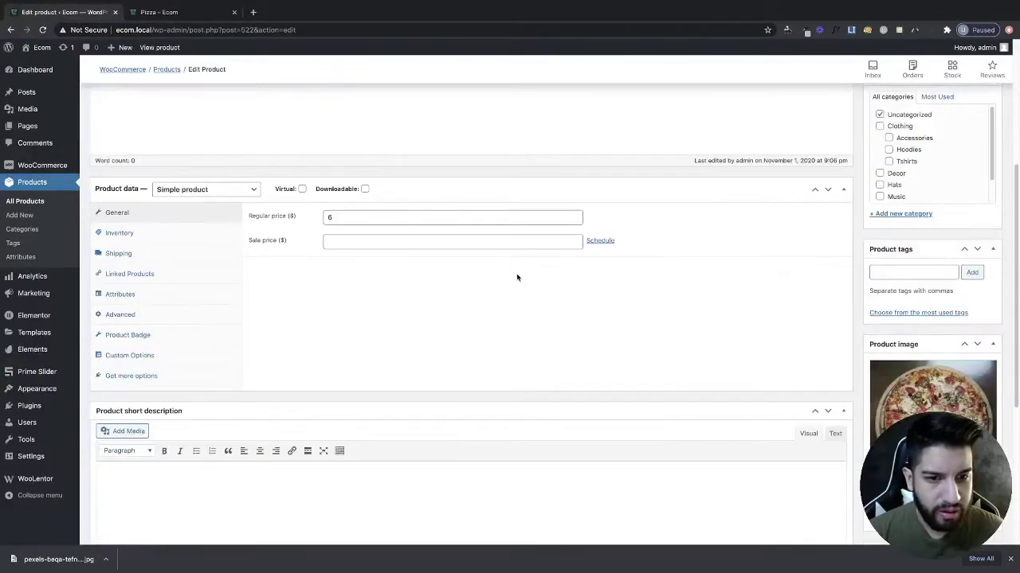
pyautogui.click(230, 349)
pyautogui.scroll(-1, 515, 362)
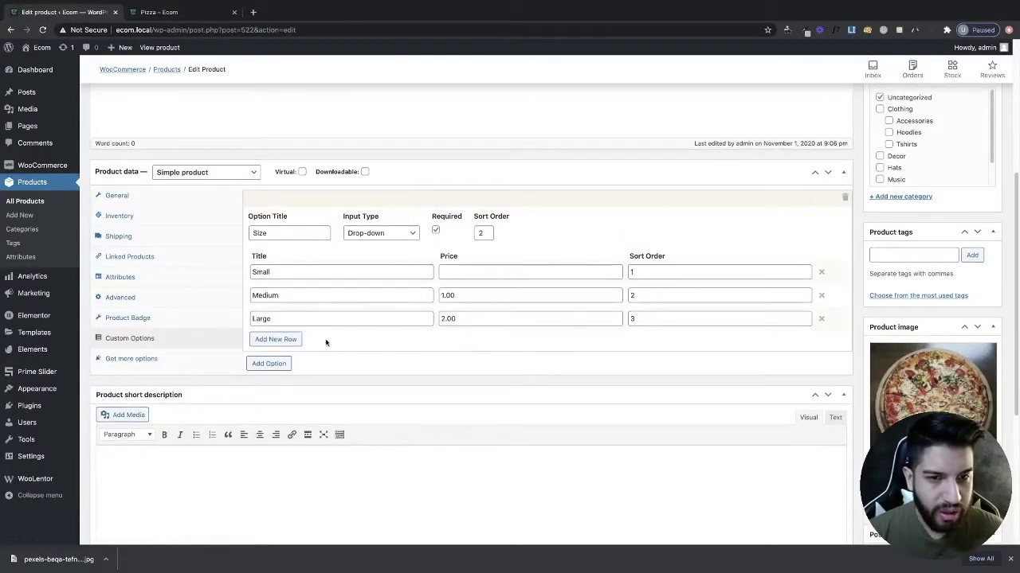
pyautogui.click(280, 364)
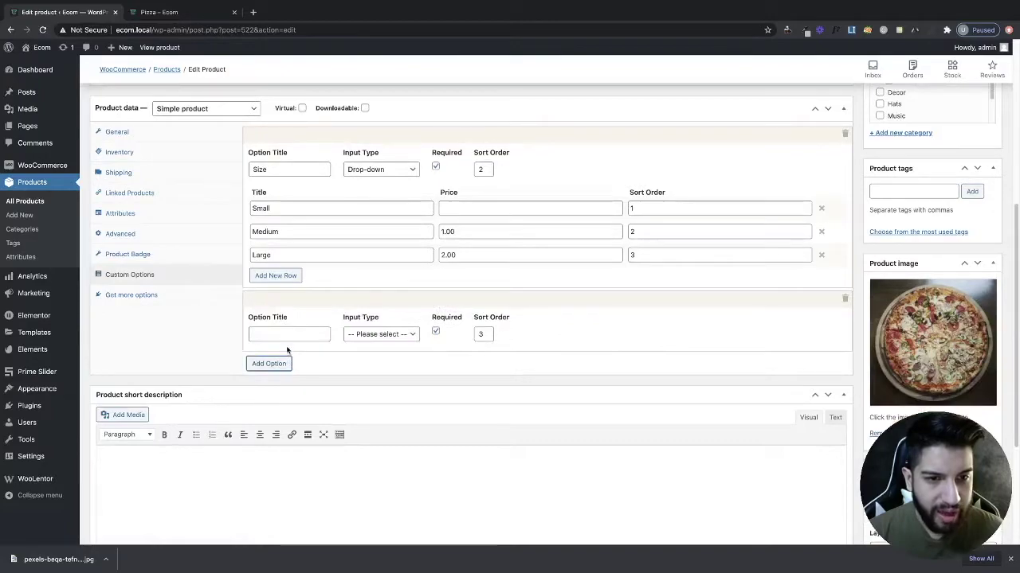
pyautogui.click(283, 334)
pyautogui.write('Toppings')
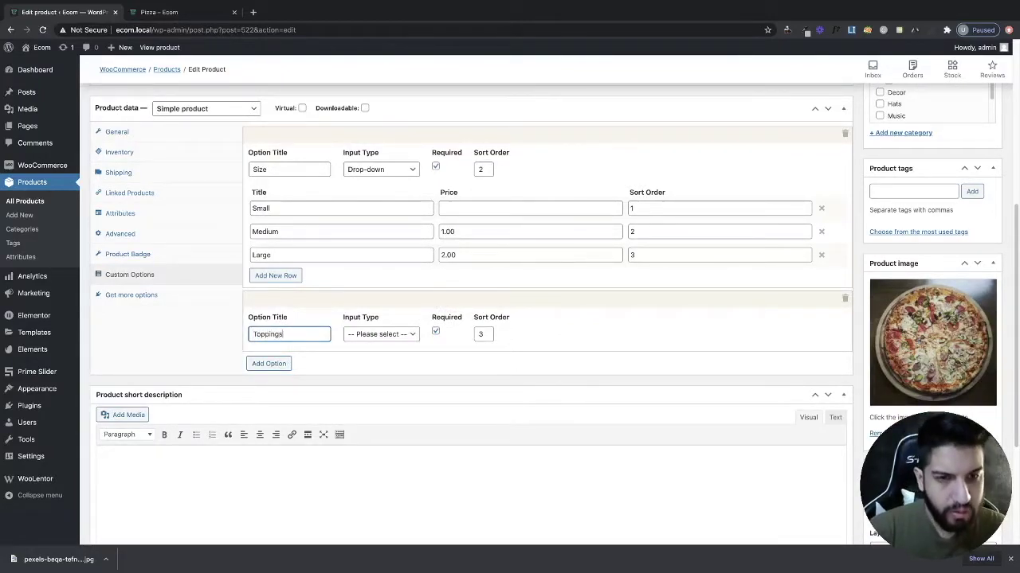
pyautogui.click(360, 335)
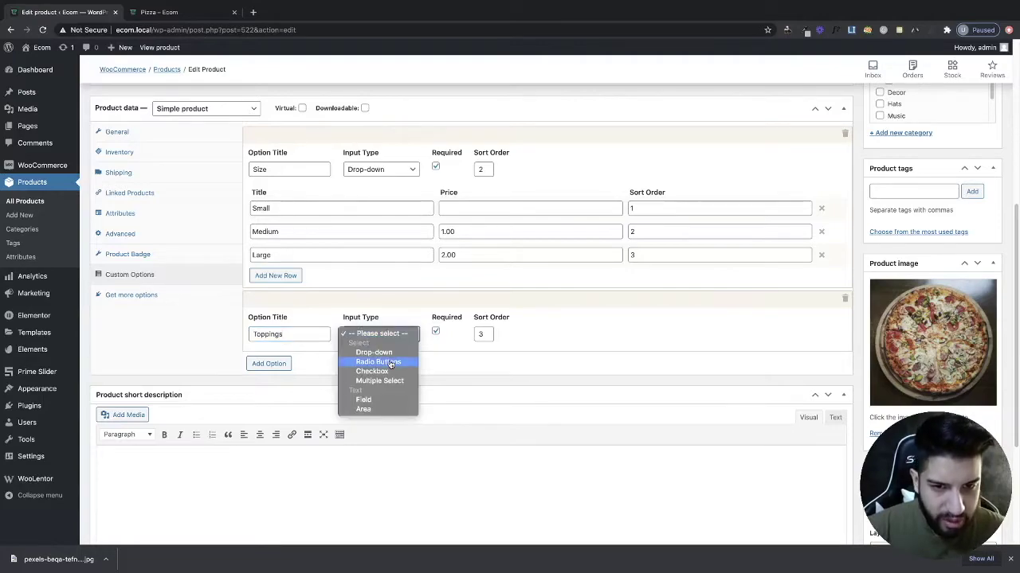
pyautogui.click(386, 372)
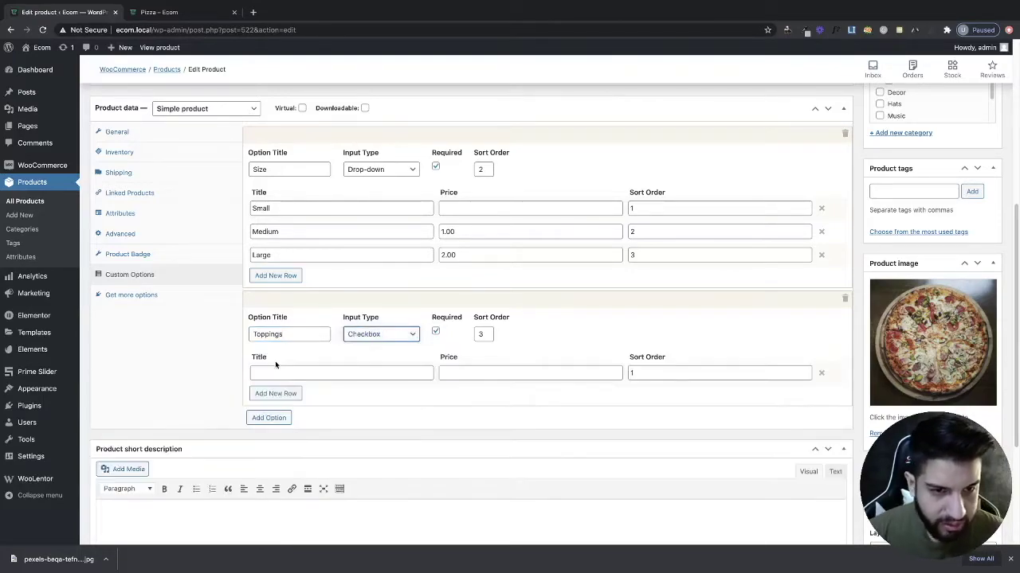
# Fill in the first Toppings choice with Pepperoni, copied from the saved toppings note, and a price of 1.
pyautogui.click(365, 372)
pyautogui.scroll(-3, 478, 330)
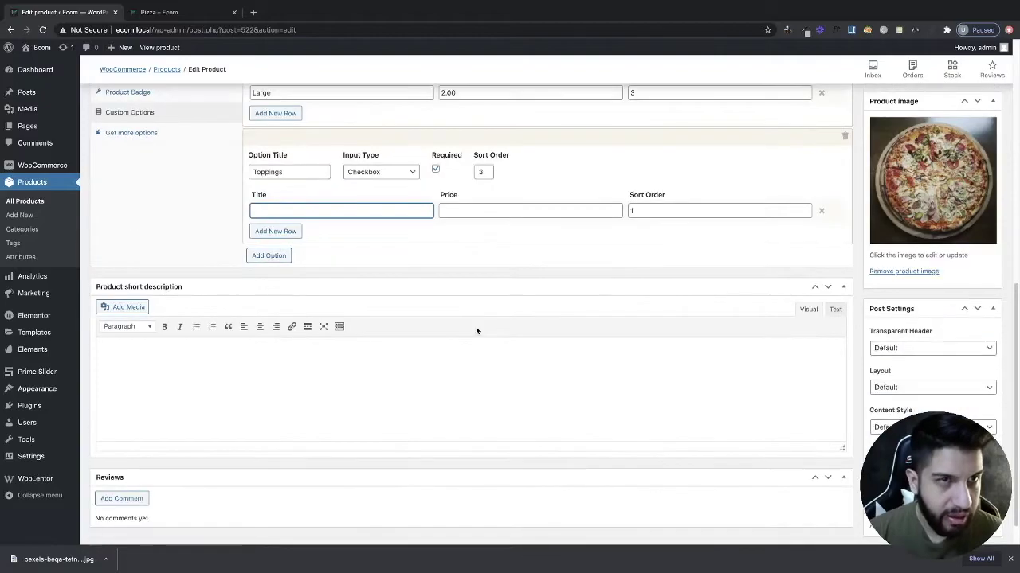
pyautogui.scroll(2, 462, 311)
pyautogui.scroll(3, 454, 296)
pyautogui.scroll(-4, 446, 286)
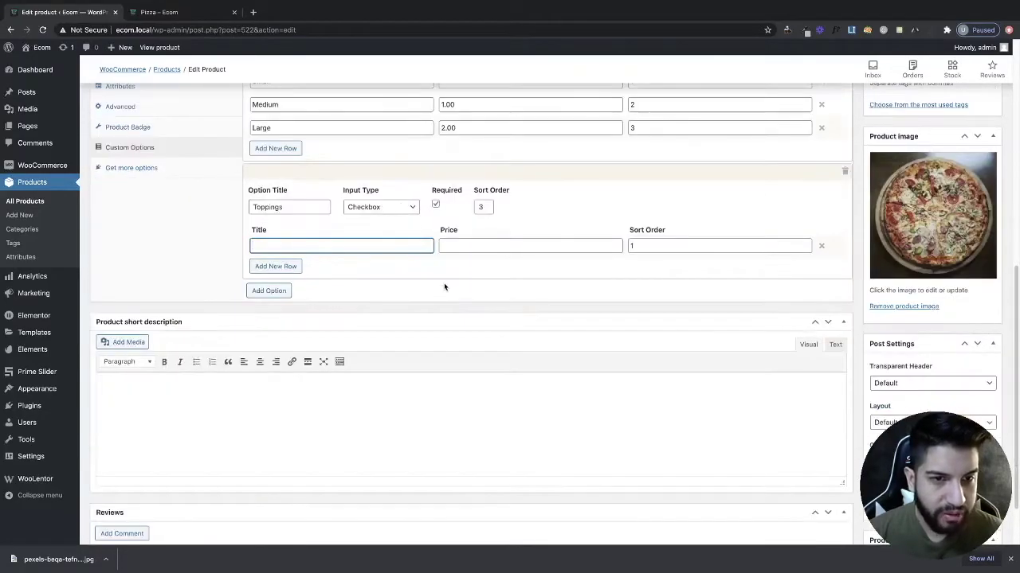
pyautogui.scroll(1, 450, 239)
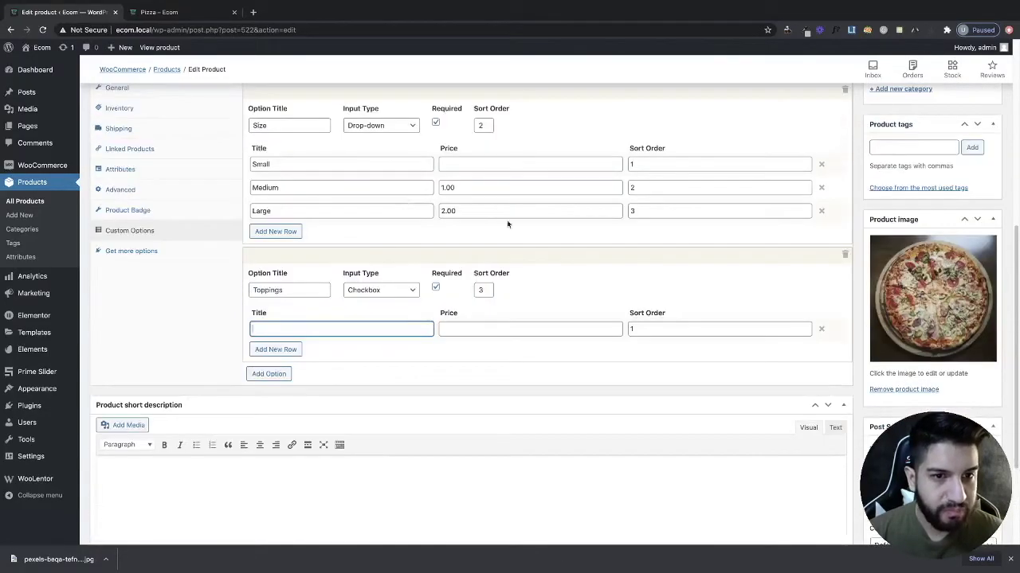
pyautogui.click(899, 29)
pyautogui.scroll(1, 677, 143)
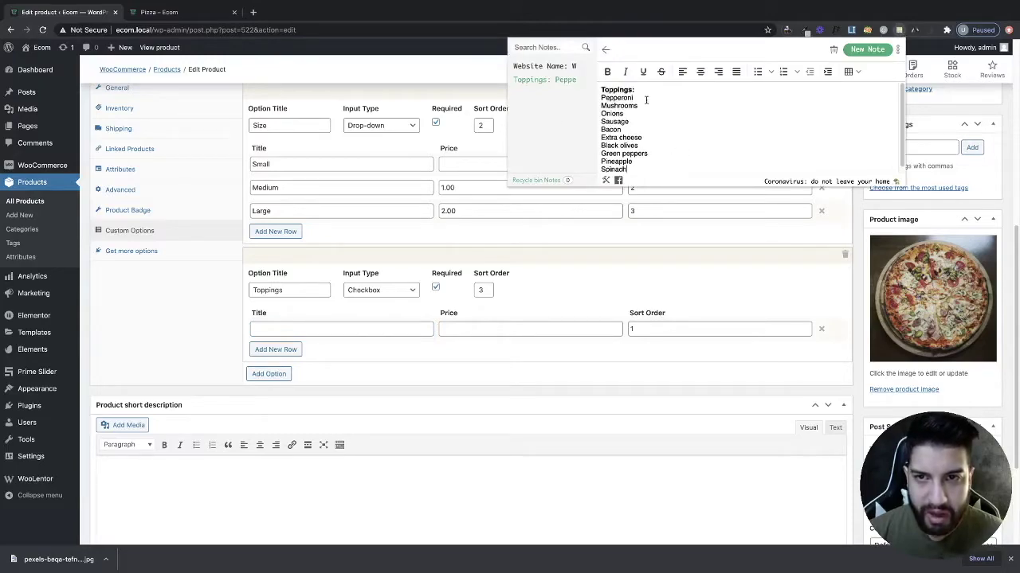
pyautogui.moveTo(646, 100); pyautogui.dragTo(594, 97)
pyautogui.hotkey('ctrl', 'c')
pyautogui.click(339, 328)
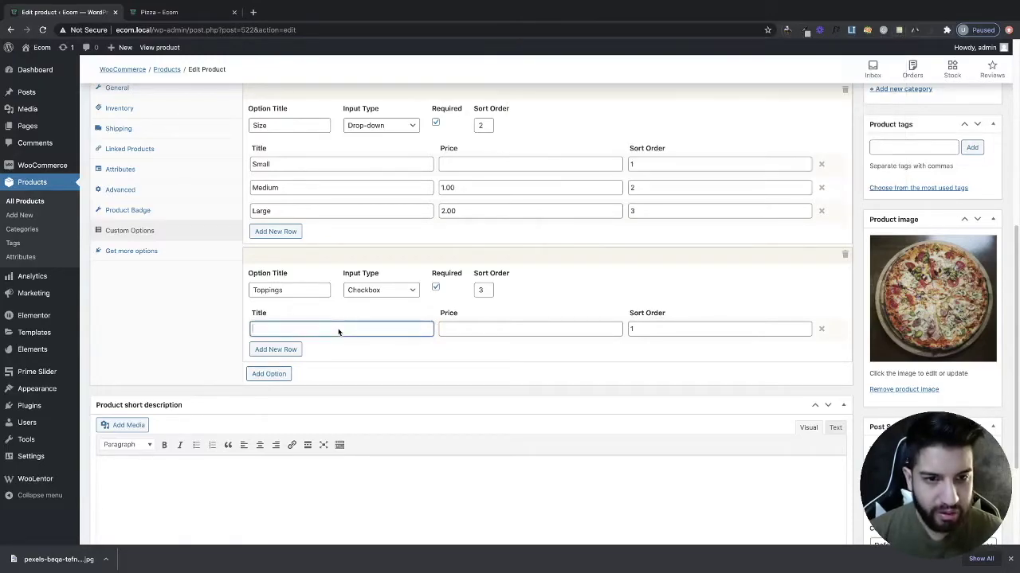
pyautogui.hotkey('ctrl', 'v')
pyautogui.click(547, 330)
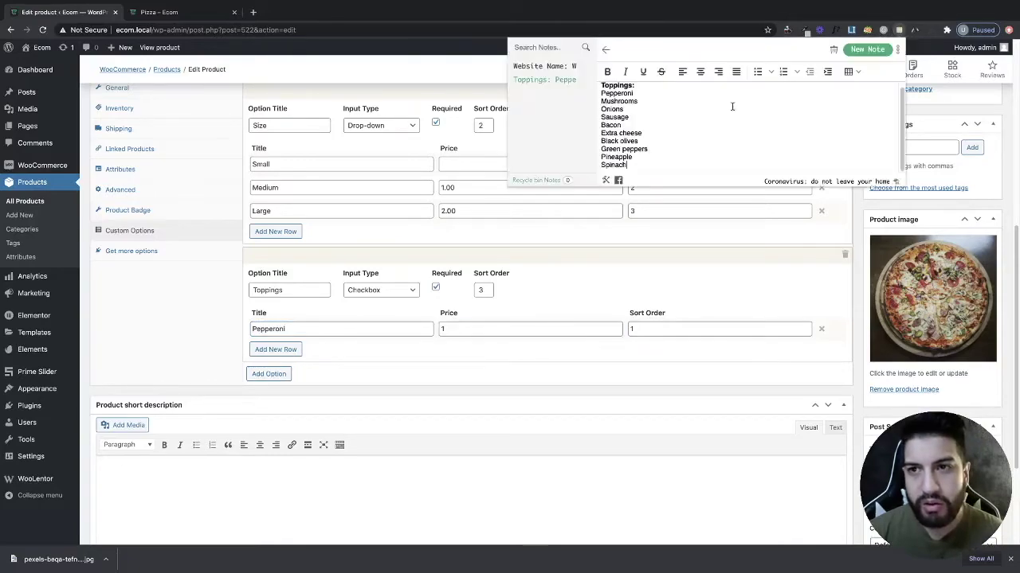
# Add a second choice to the Toppings option titled Onions, copied from the toppings note, with a price of 1.
pyautogui.moveTo(639, 101); pyautogui.dragTo(602, 110)
pyautogui.hotkey('ctrl', 'c')
pyautogui.click(283, 362)
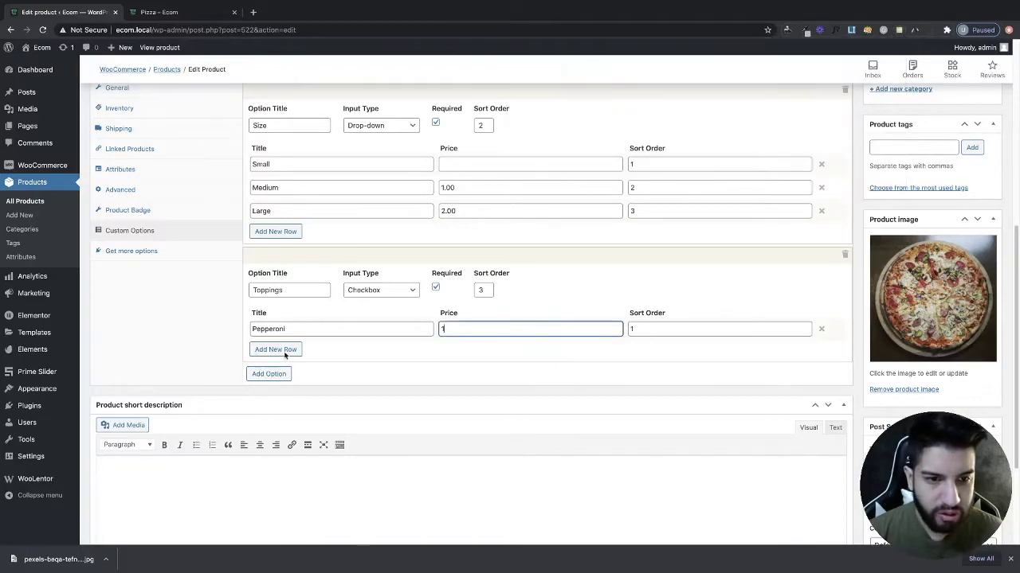
pyautogui.click(276, 350)
pyautogui.click(320, 330)
pyautogui.hotkey('ctrl', 'v')
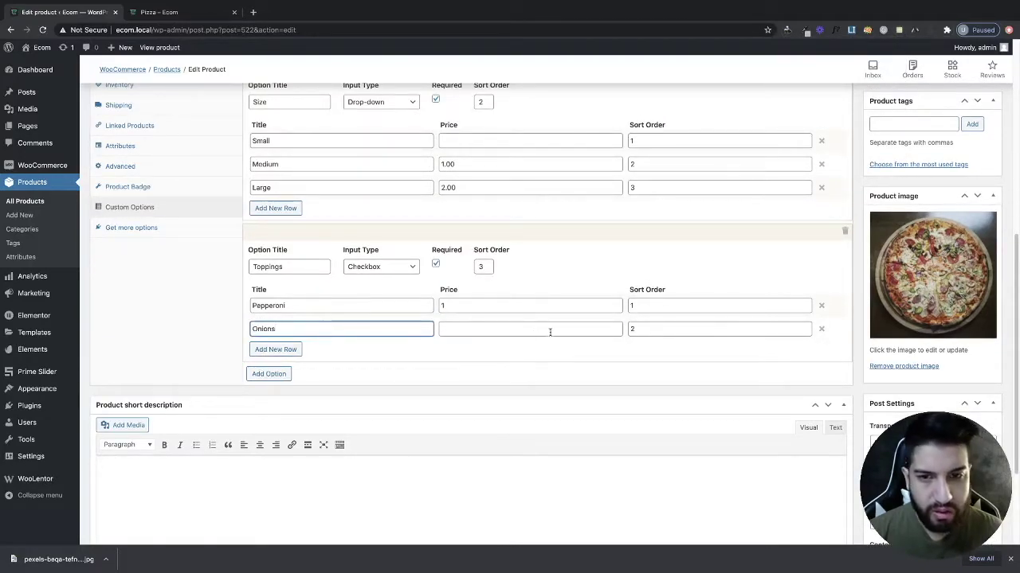
pyautogui.click(550, 333)
pyautogui.write('1')
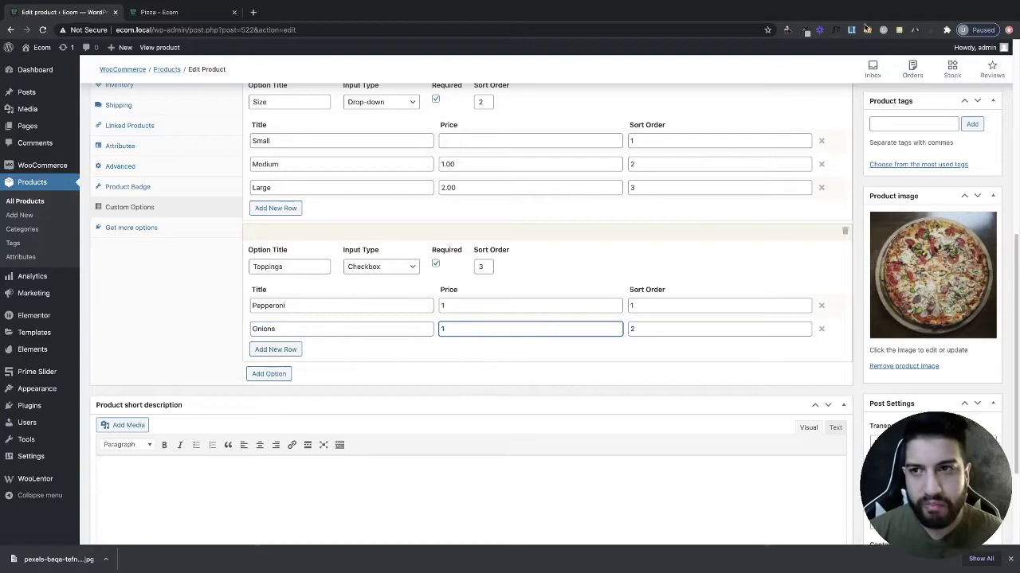
# Consult the toppings note and add a third Toppings choice titled Sausage with a price of 1.
pyautogui.click(898, 29)
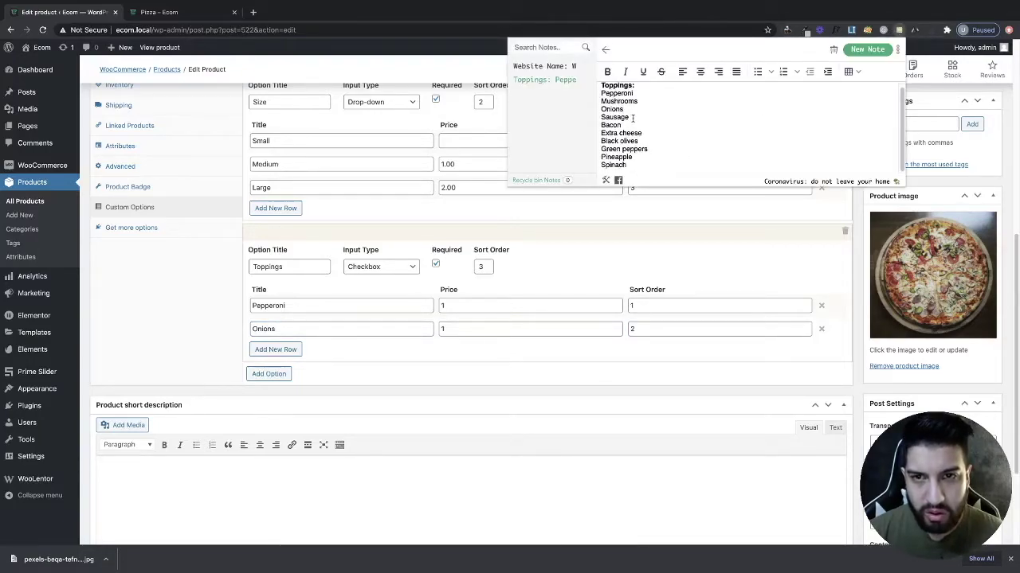
pyautogui.click(322, 351)
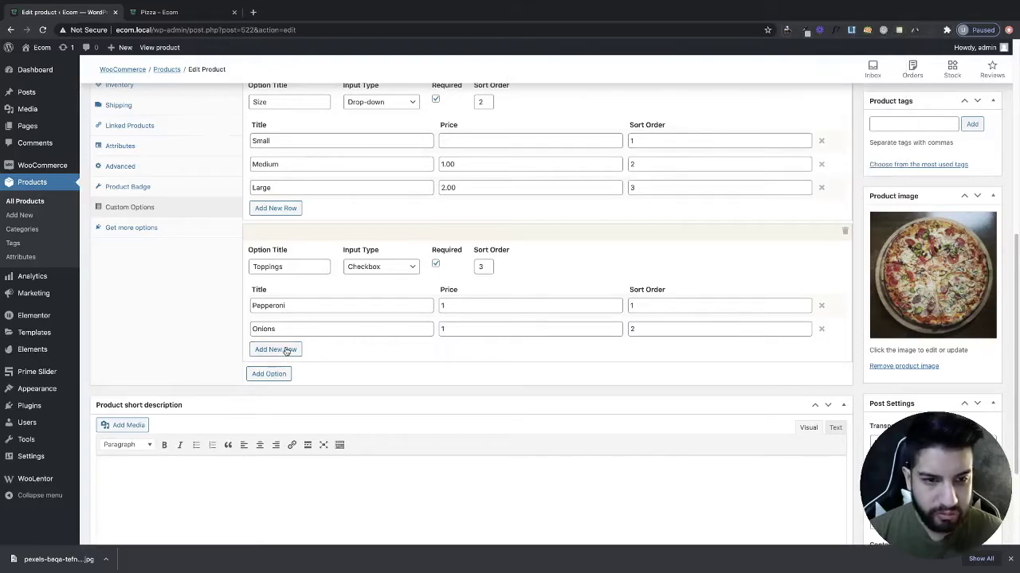
pyautogui.click(286, 350)
pyautogui.click(417, 330)
pyautogui.write('Sausage')
pyautogui.click(449, 329)
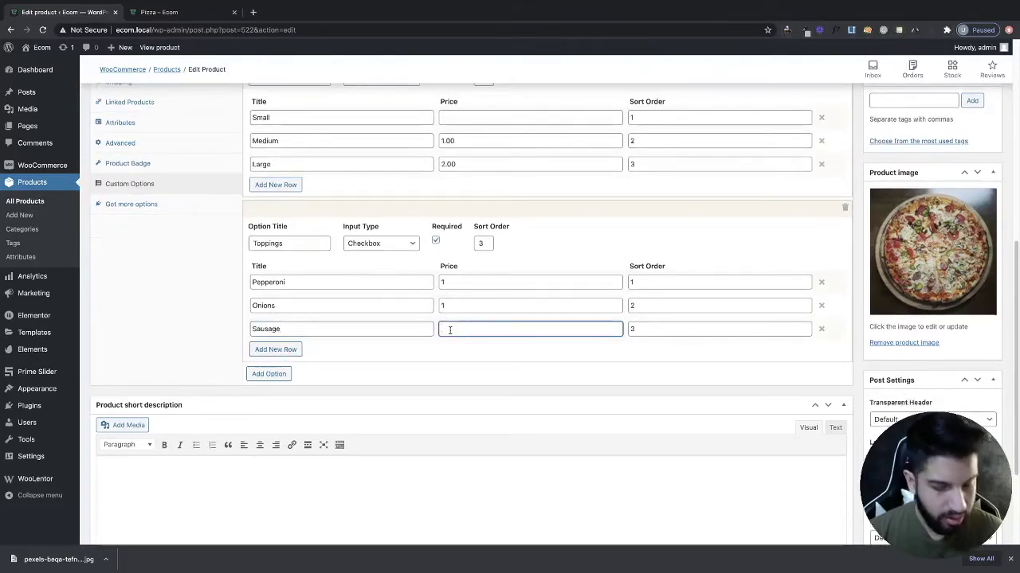
pyautogui.write('1')
# Add a fourth Toppings choice titled Pineapple, copied from the toppings note, with a price of 1.
pyautogui.click(899, 30)
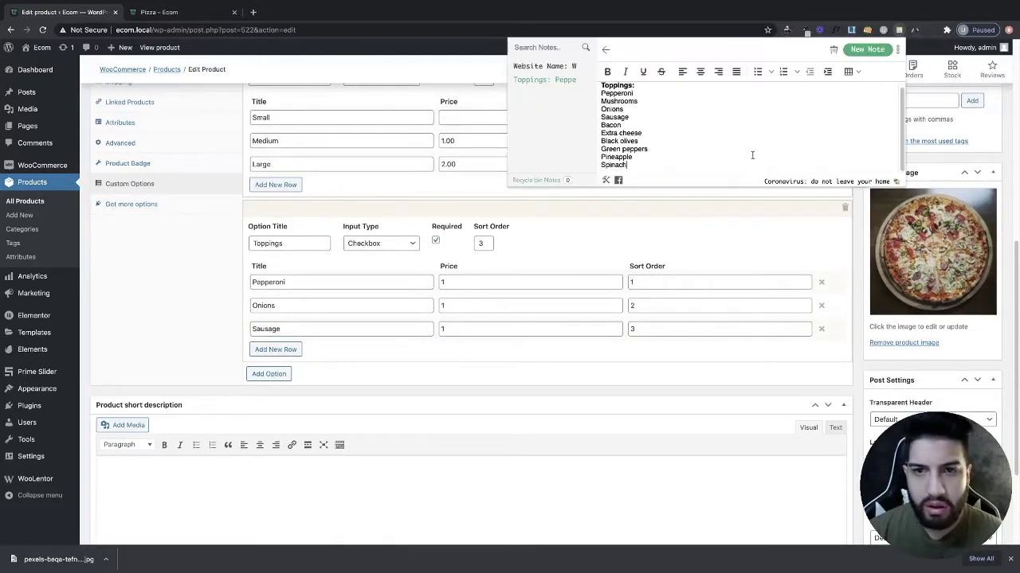
pyautogui.moveTo(634, 157); pyautogui.dragTo(602, 156)
pyautogui.hotkey('ctrl', 'c')
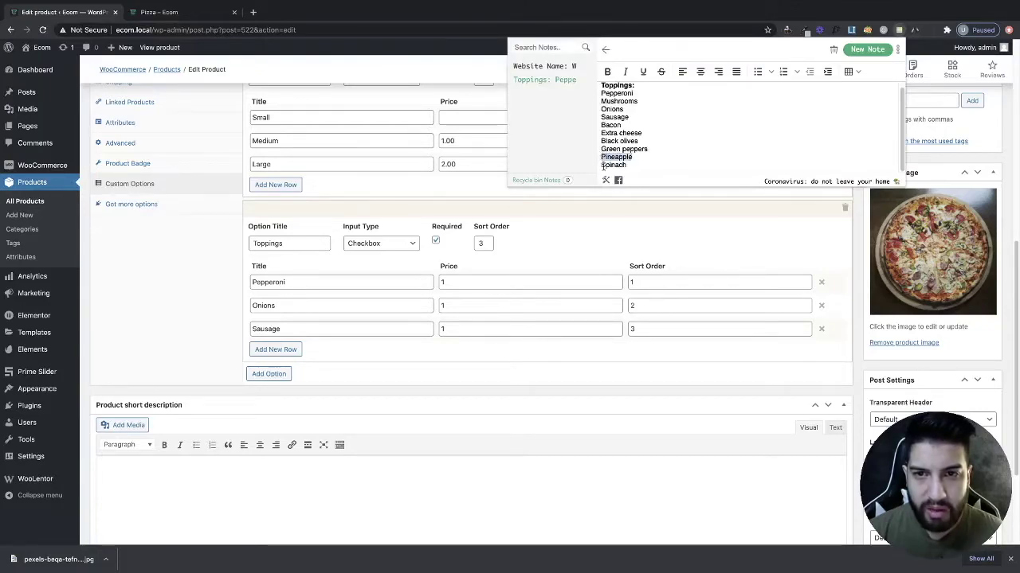
pyautogui.click(297, 338)
pyautogui.click(280, 349)
pyautogui.click(291, 328)
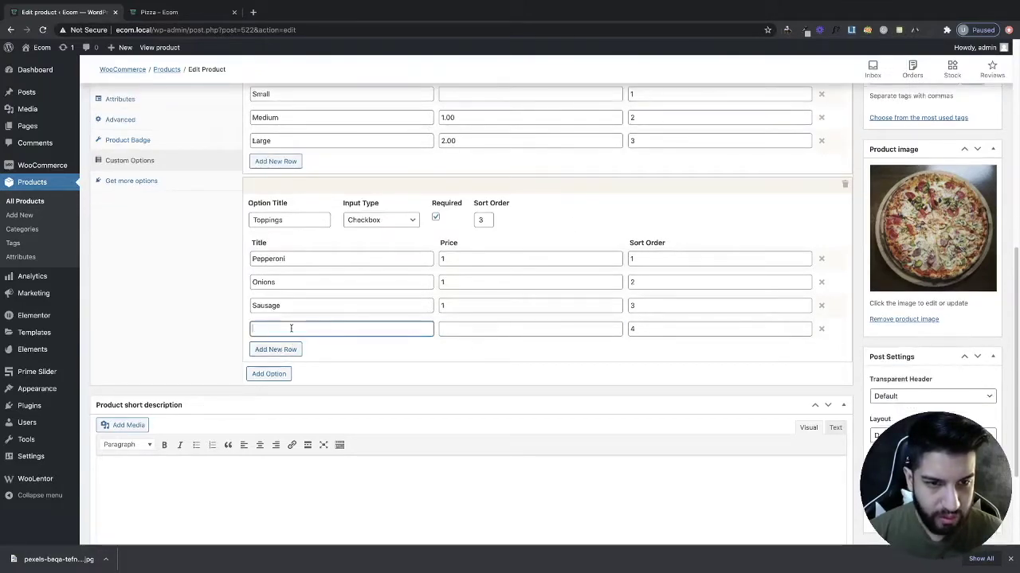
pyautogui.hotkey('ctrl', 'v')
pyautogui.click(510, 330)
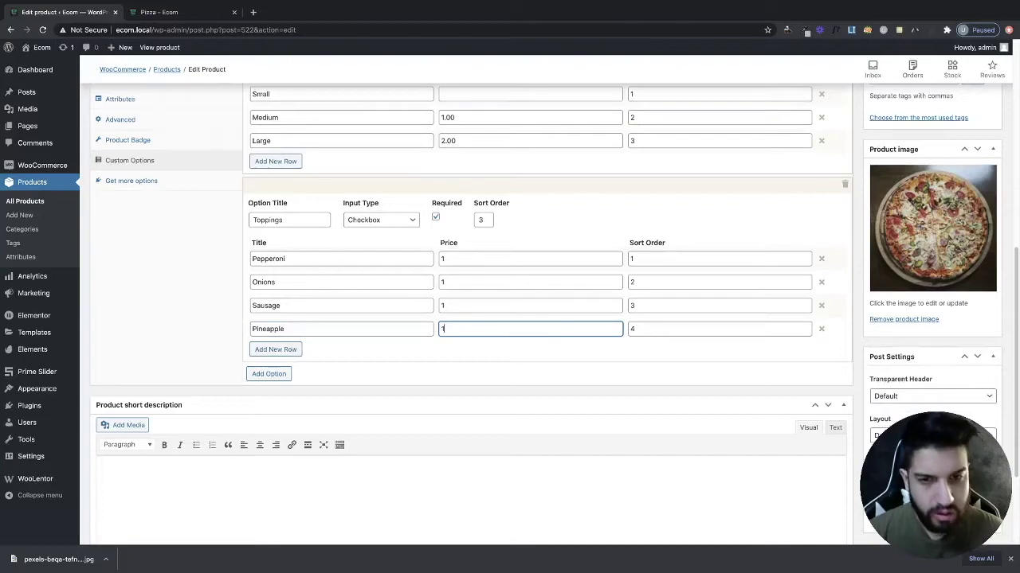
# Set the price of the Sausage topping to 2.
pyautogui.click(454, 257)
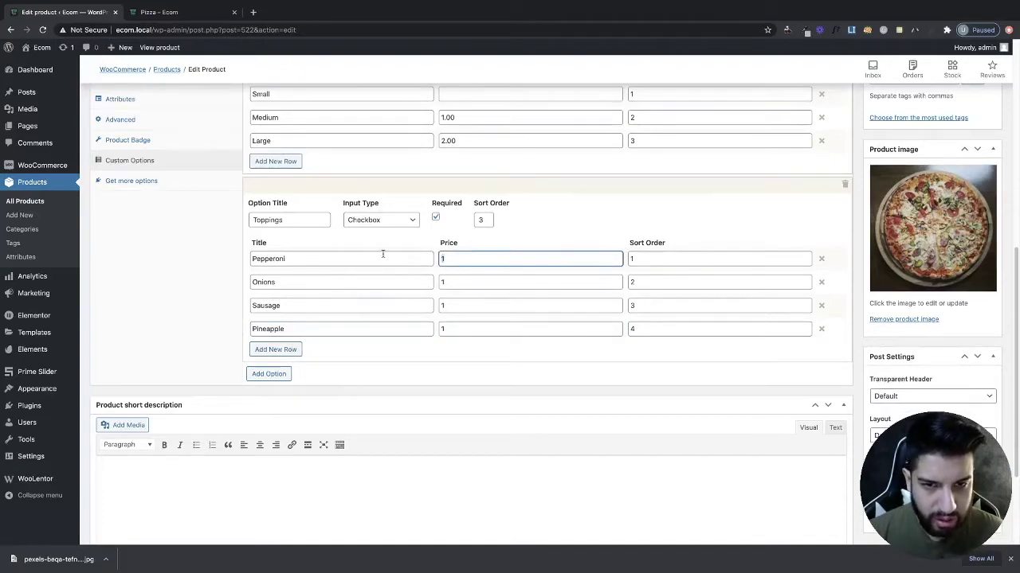
pyautogui.doubleClick(469, 306)
pyautogui.write('2')
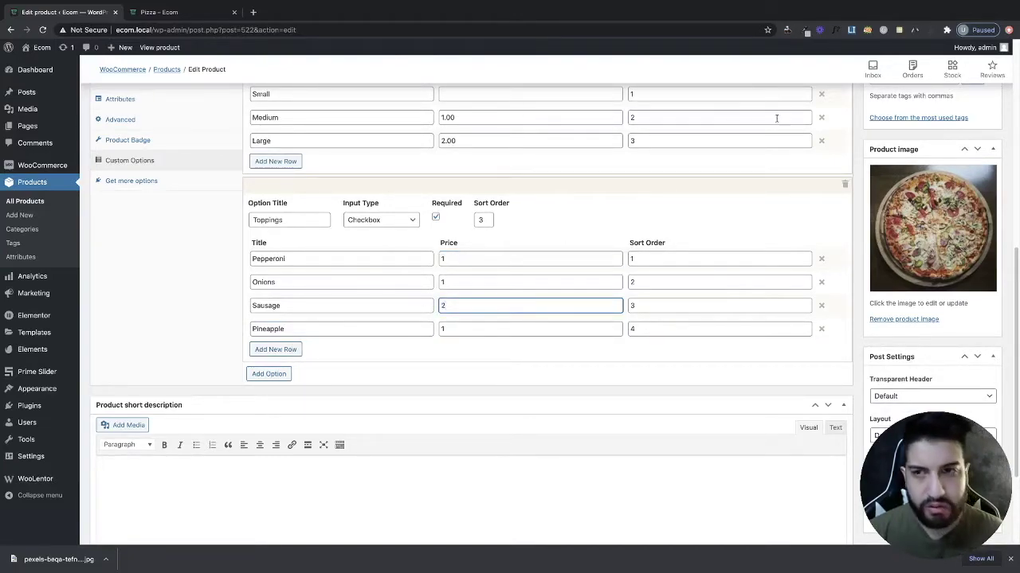
# Add a fifth Toppings choice titled Mushrooms, copied from the toppings note, with a price of 1.
pyautogui.click(898, 29)
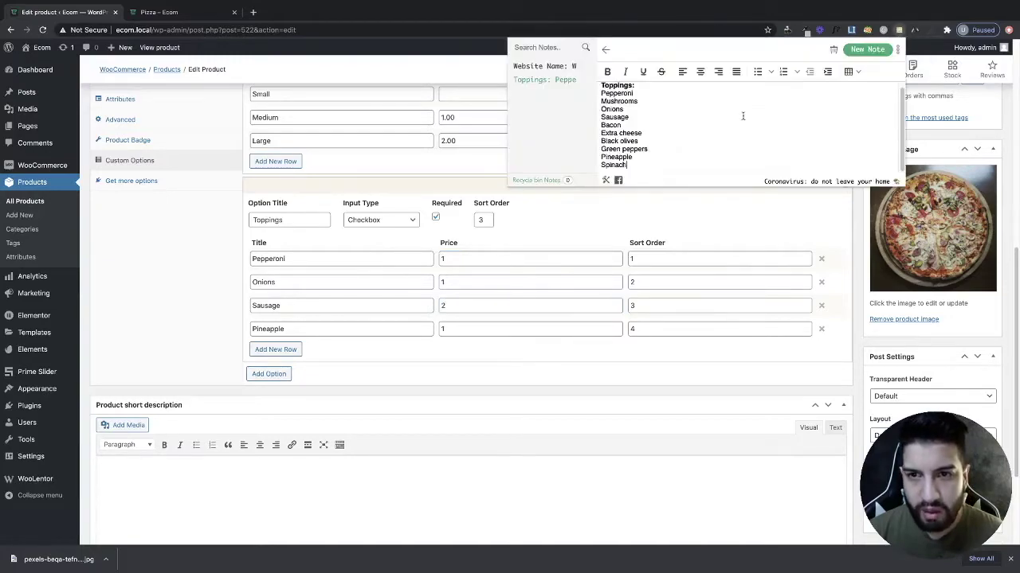
pyautogui.scroll(1, 621, 150)
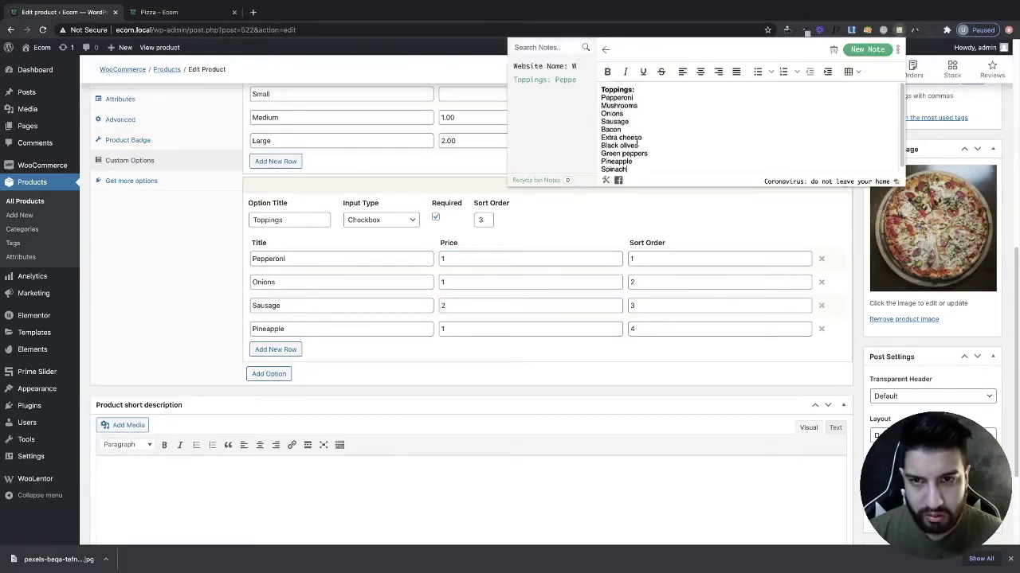
pyautogui.moveTo(650, 106); pyautogui.dragTo(581, 105)
pyautogui.hotkey('ctrl', 'c')
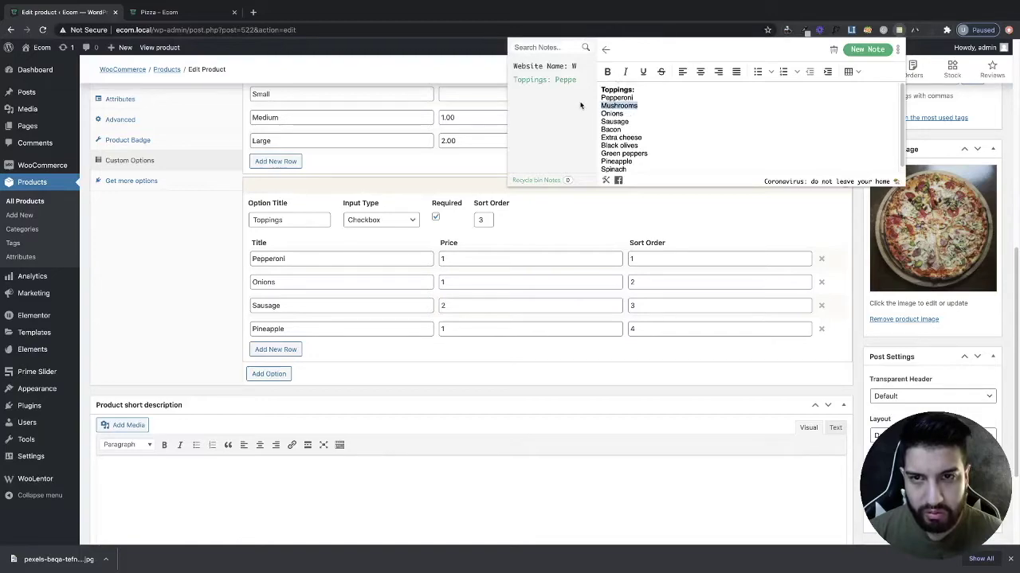
pyautogui.click(455, 382)
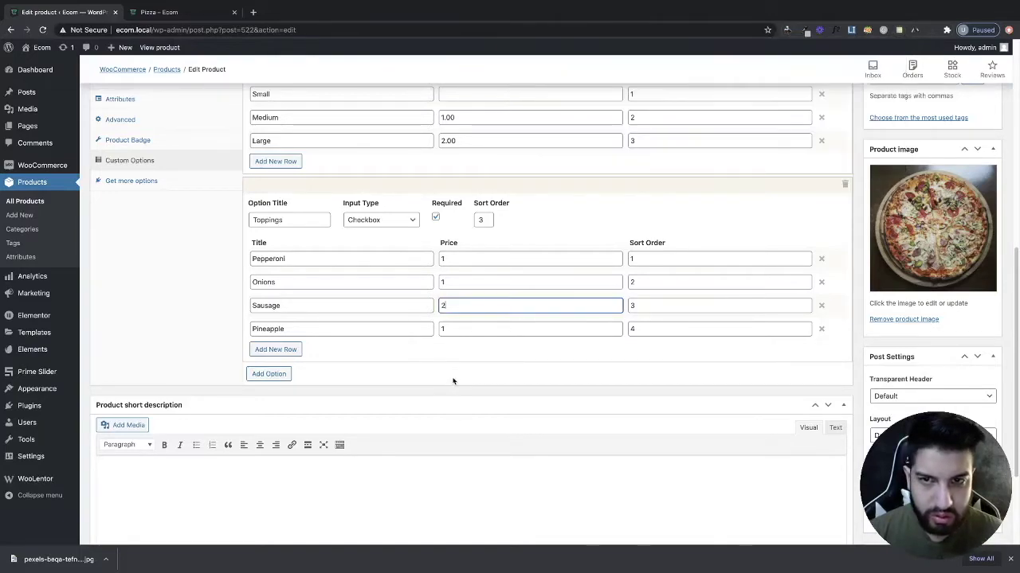
pyautogui.click(285, 349)
pyautogui.click(286, 330)
pyautogui.hotkey('ctrl', 'v')
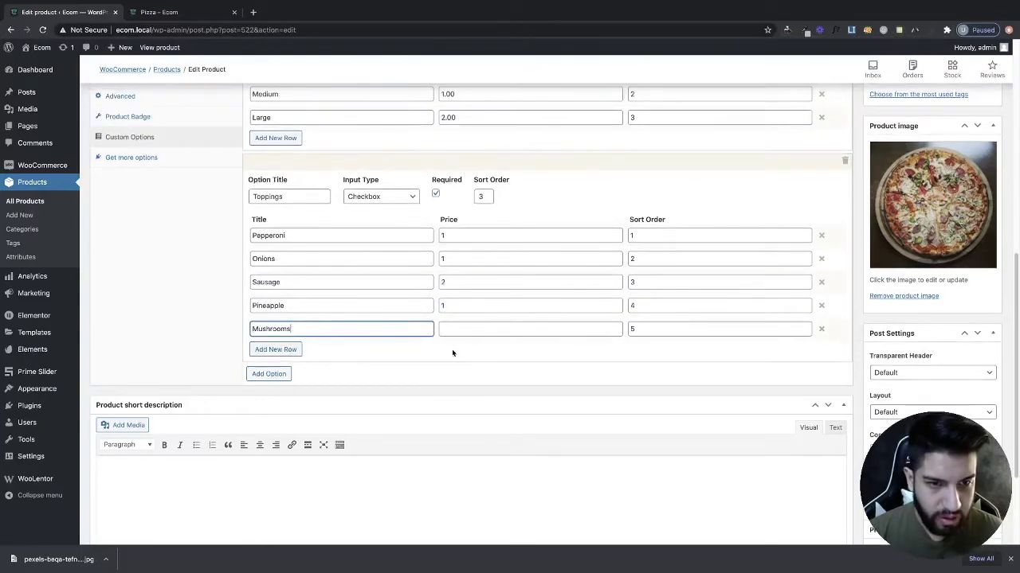
pyautogui.click(488, 329)
pyautogui.write('1')
# Update the Pizza product and reload its storefront page to show the saved options.
pyautogui.scroll(1, 565, 326)
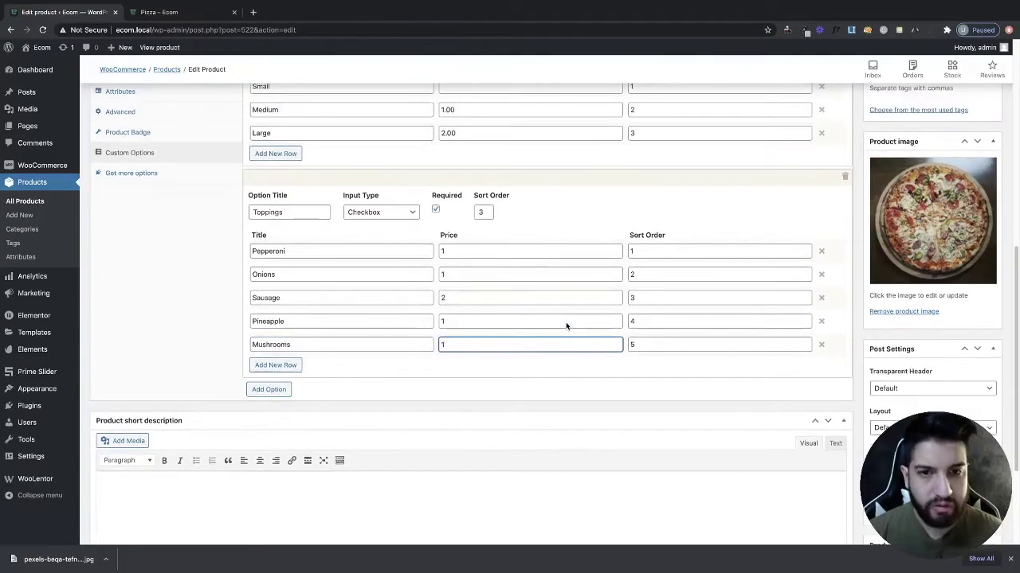
pyautogui.scroll(-1, 550, 353)
pyautogui.scroll(2, 571, 358)
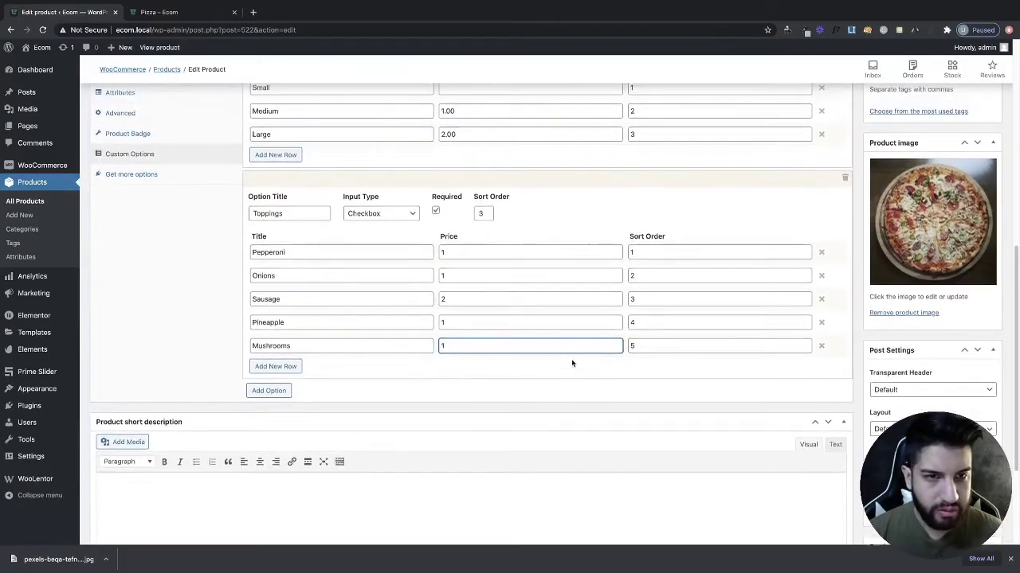
pyautogui.scroll(5, 630, 345)
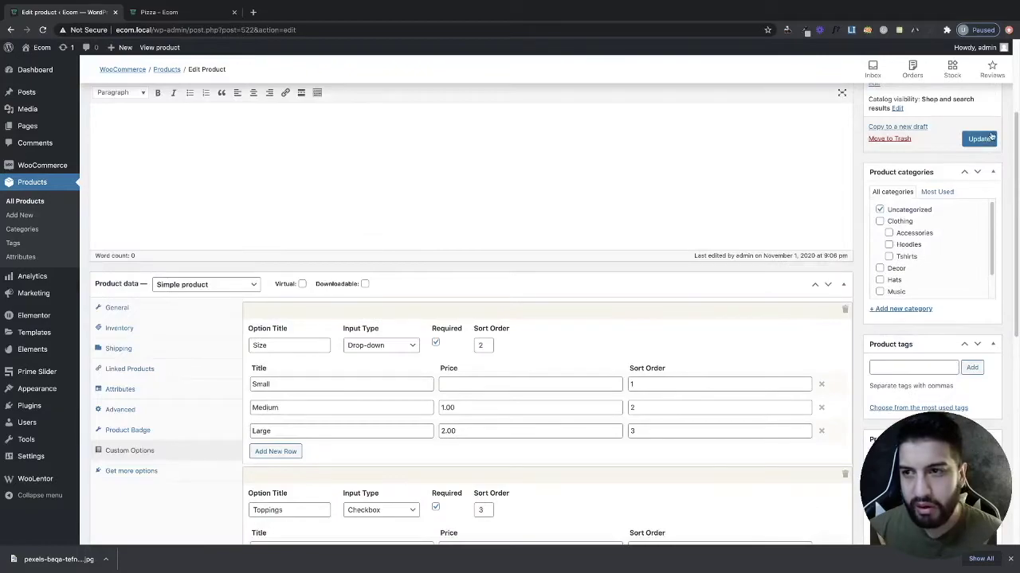
pyautogui.click(985, 139)
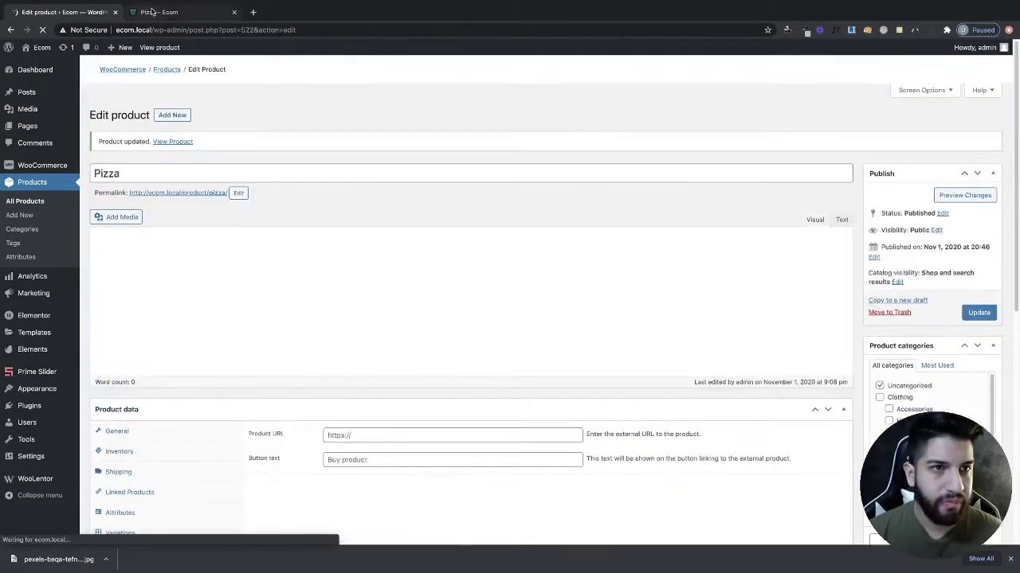
pyautogui.click(158, 12)
pyautogui.click(159, 29)
pyautogui.press('Return')
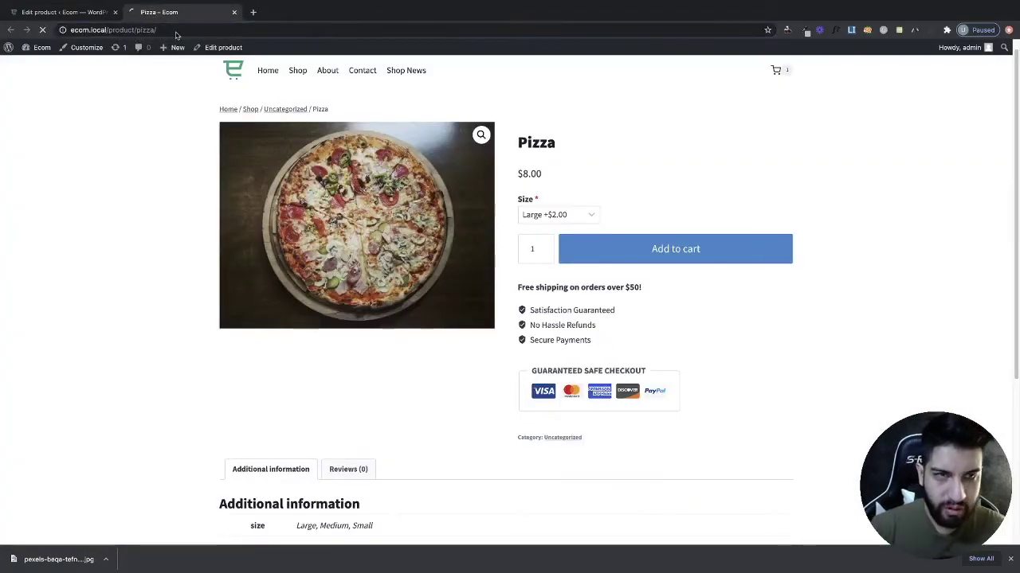
pyautogui.scroll(-2, 717, 301)
pyautogui.scroll(2, 717, 300)
# Choose the Medium size with Pepperoni, Onions and Sausage on the storefront page and check the resulting pizza price.
pyautogui.click(556, 229)
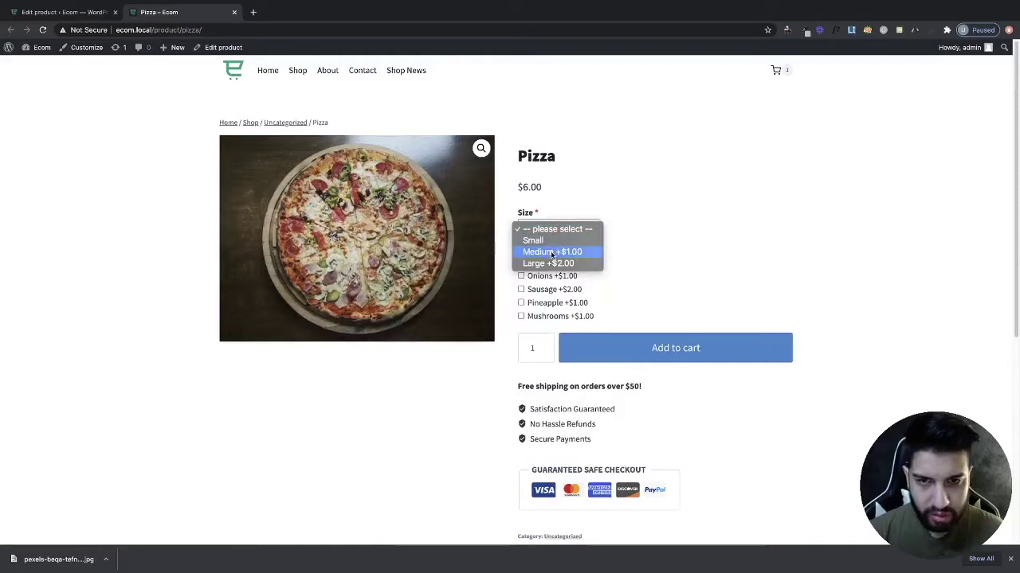
pyautogui.click(552, 252)
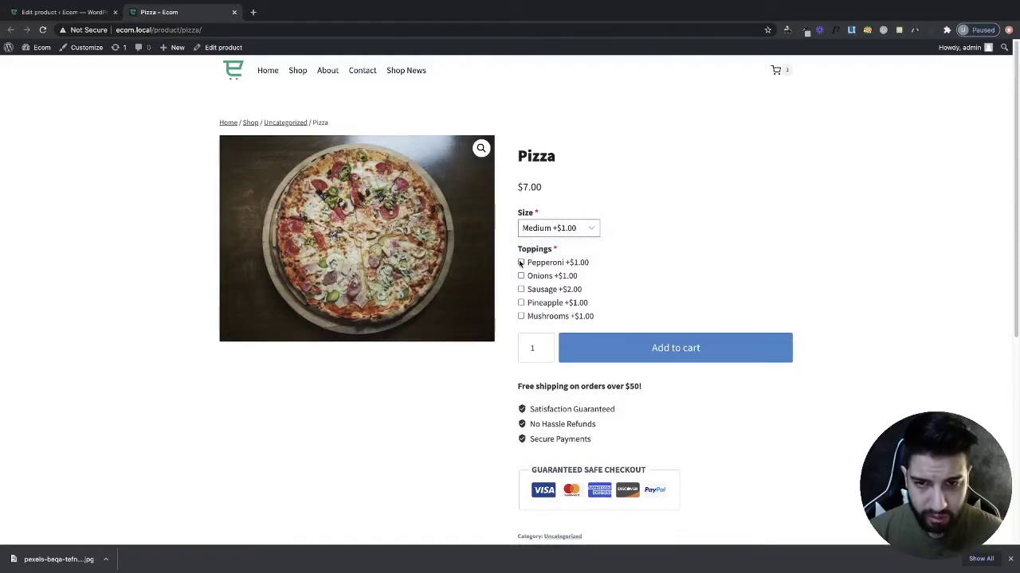
pyautogui.click(520, 263)
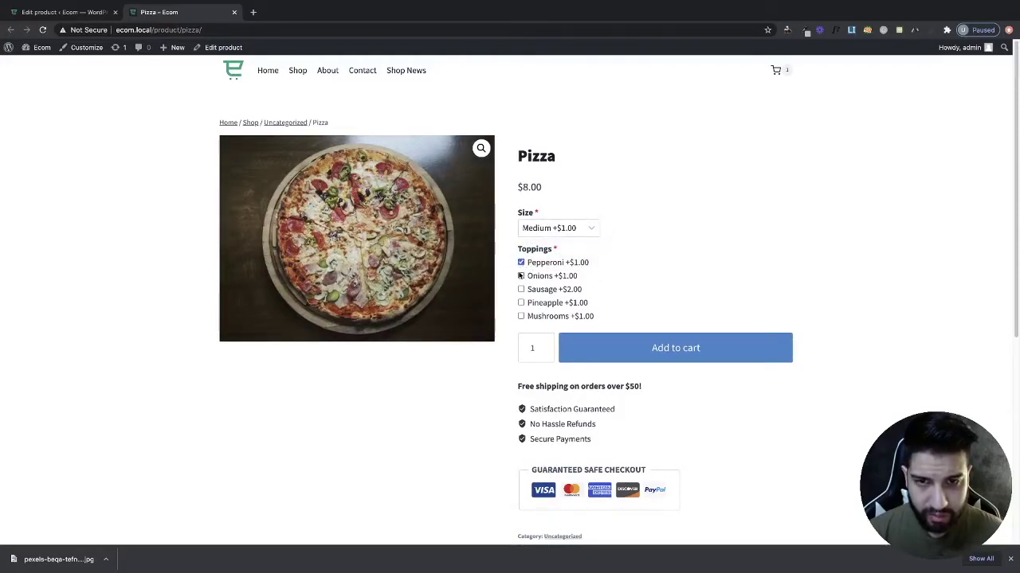
pyautogui.click(521, 276)
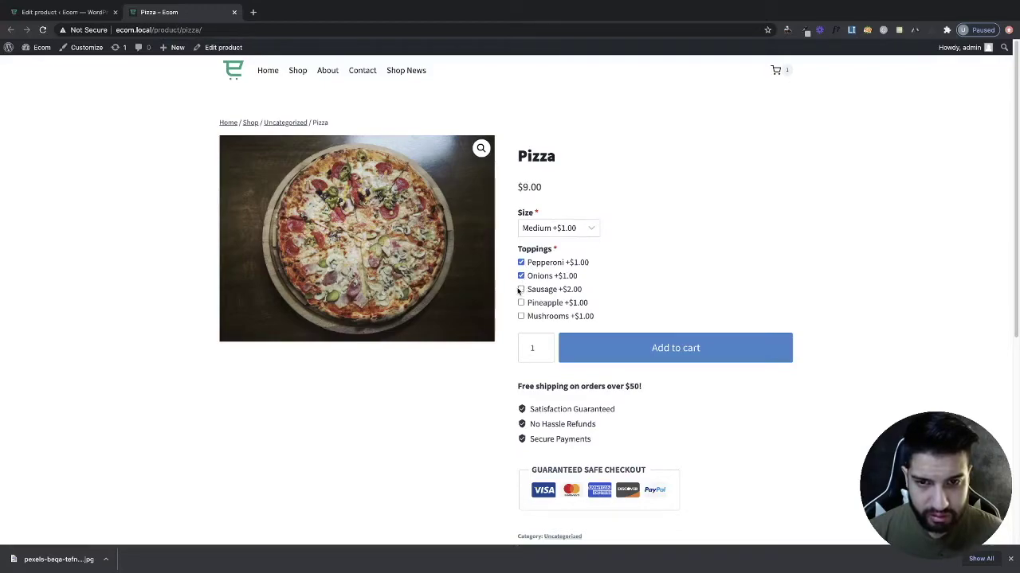
pyautogui.click(521, 290)
pyautogui.moveTo(512, 197); pyautogui.dragTo(550, 191)
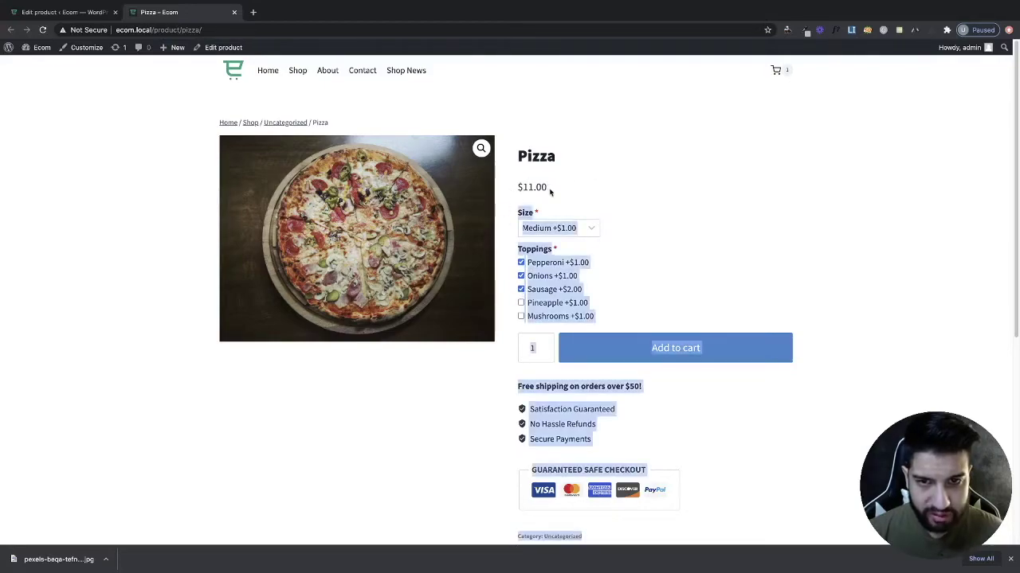
pyautogui.tripleClick(518, 188)
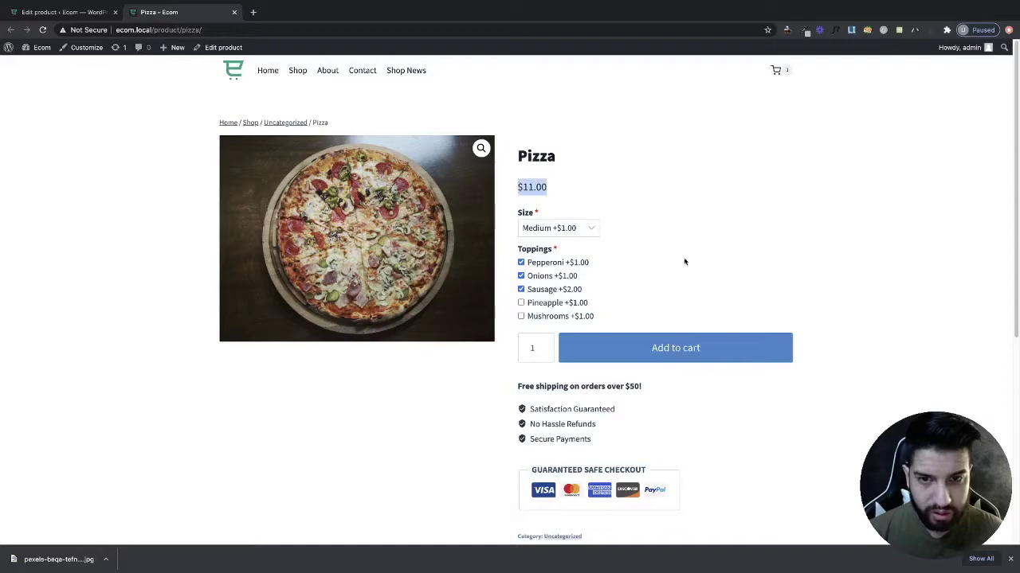
pyautogui.click(684, 261)
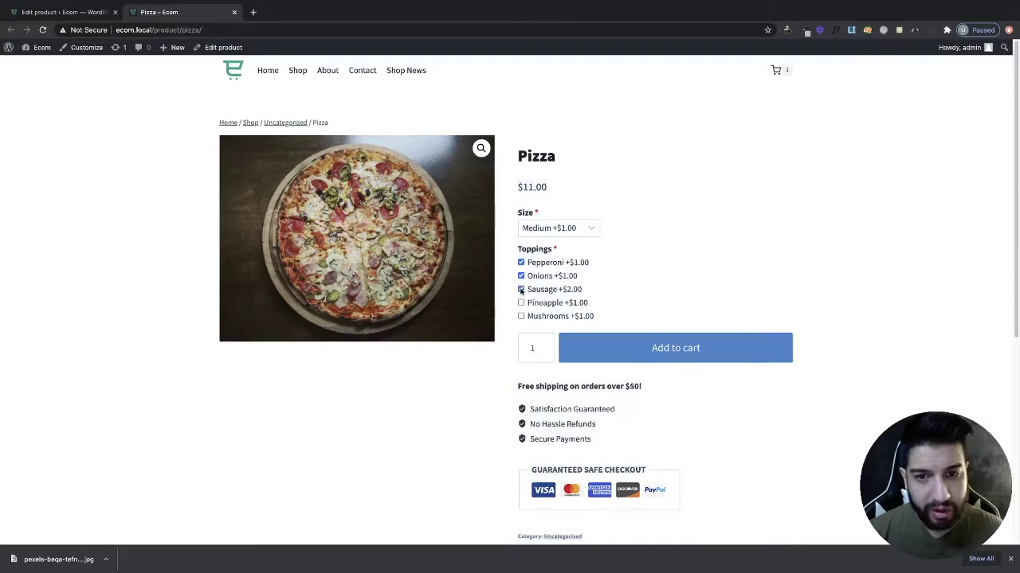
# Test how the price reacts to different combinations of Onions, Sausage and Pineapple, and leave all toppings unselected.
pyautogui.click(521, 290)
pyautogui.click(521, 277)
pyautogui.click(521, 263)
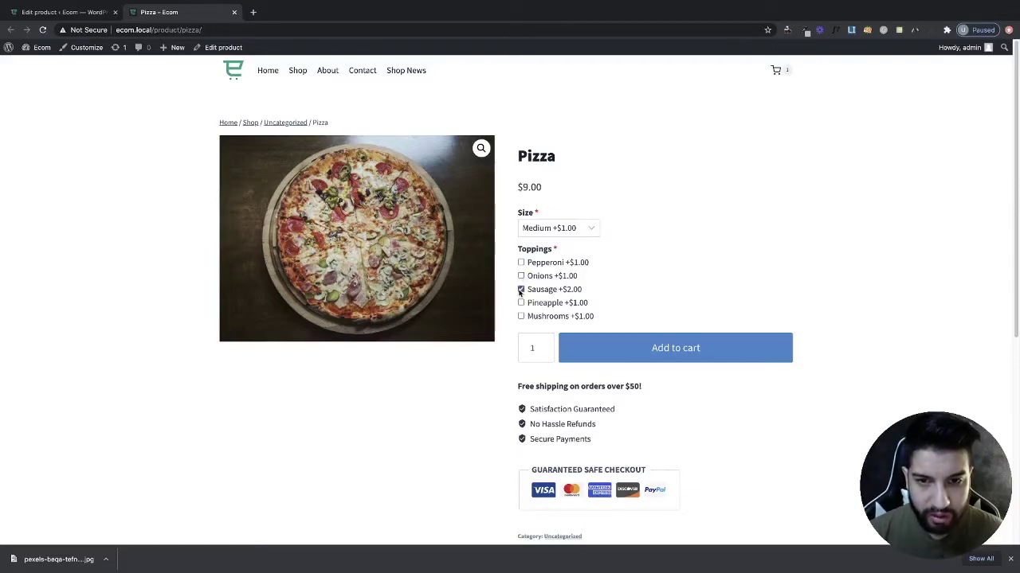
pyautogui.click(521, 289)
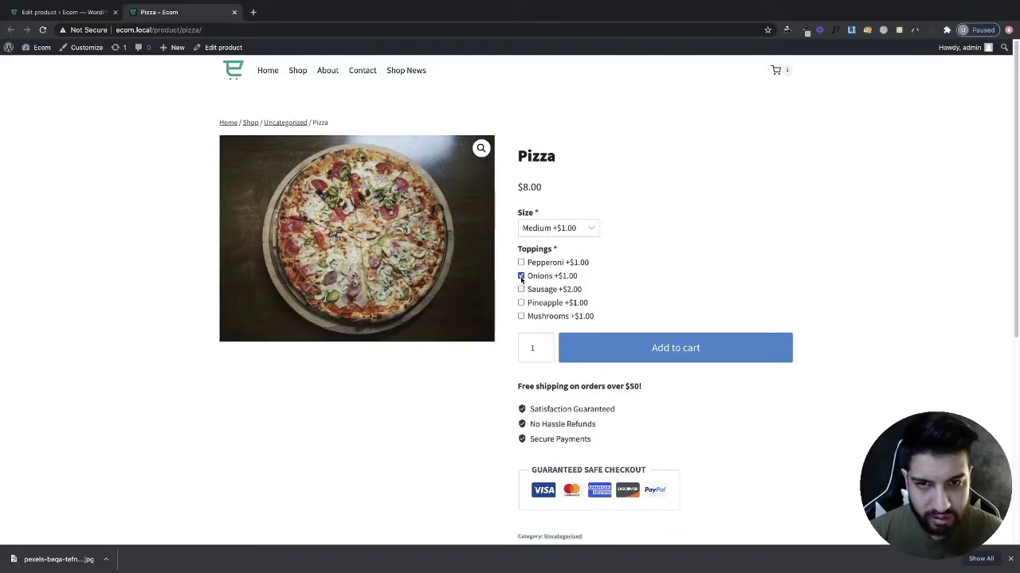
pyautogui.click(521, 290)
pyautogui.click(521, 302)
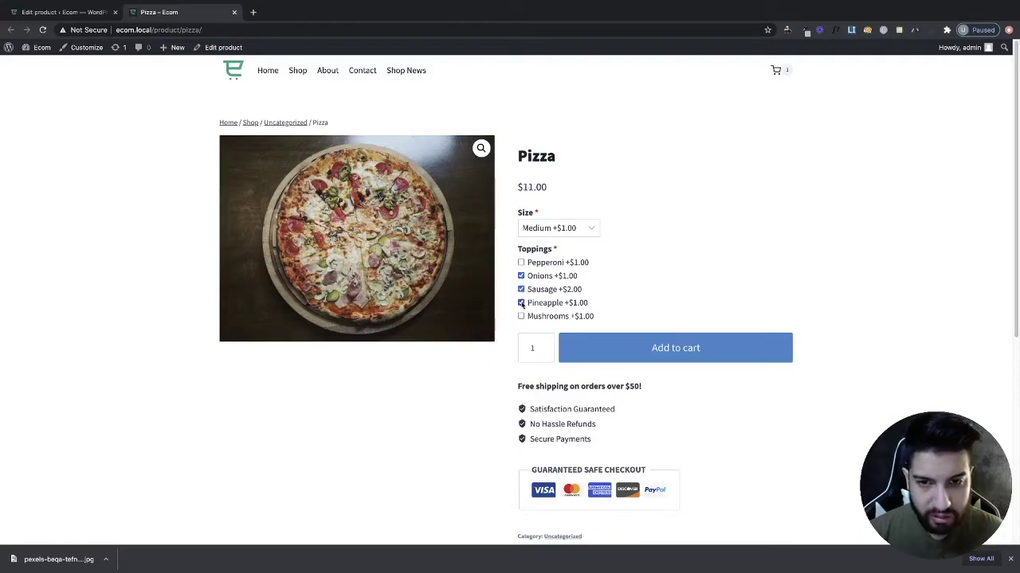
pyautogui.click(521, 275)
pyautogui.click(521, 289)
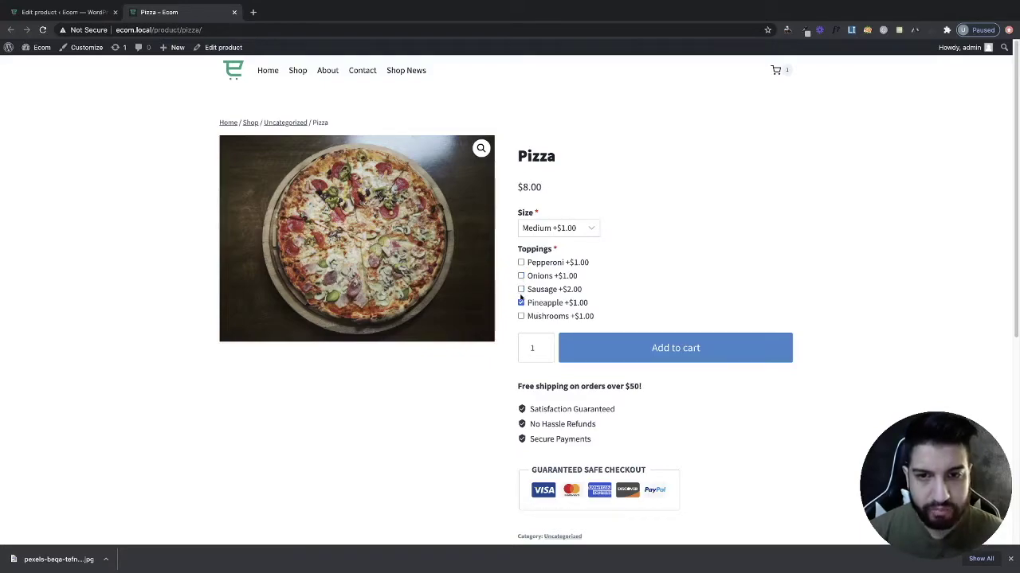
pyautogui.click(521, 302)
# Add the Medium pizza with Pepperoni, Sausage and Pineapple to the cart and view the cart.
pyautogui.click(521, 263)
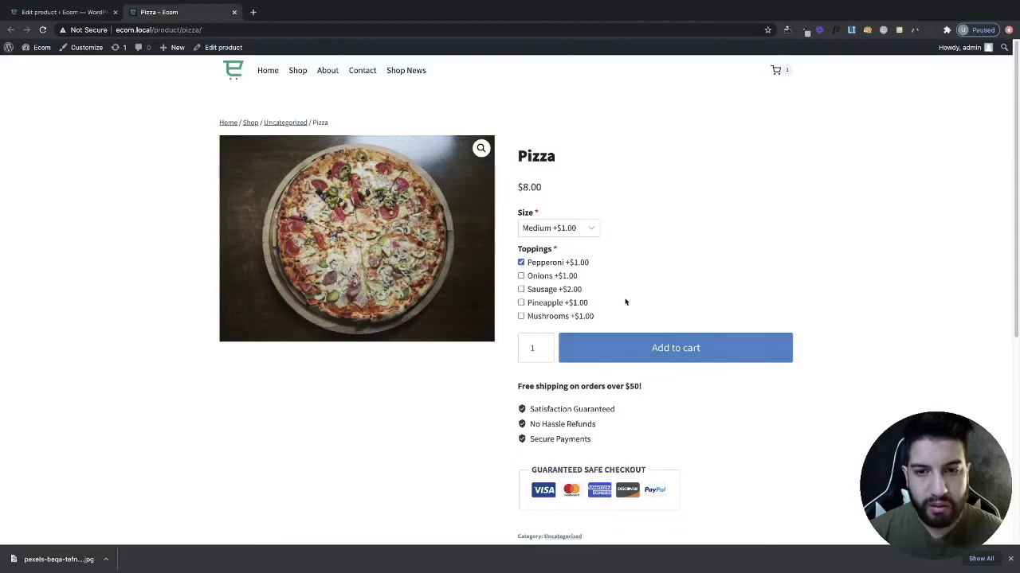
pyautogui.click(521, 289)
pyautogui.click(521, 302)
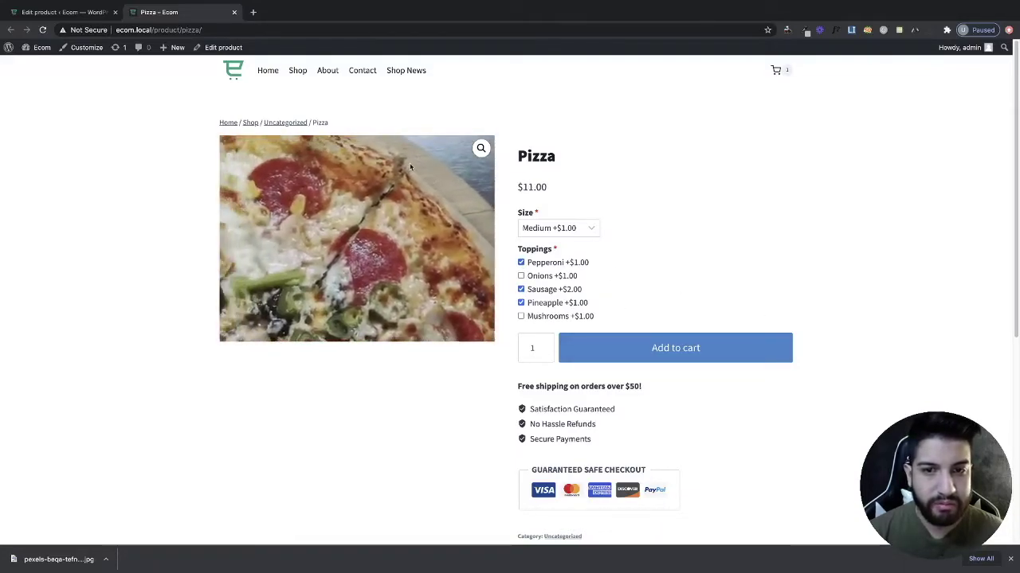
pyautogui.click(670, 357)
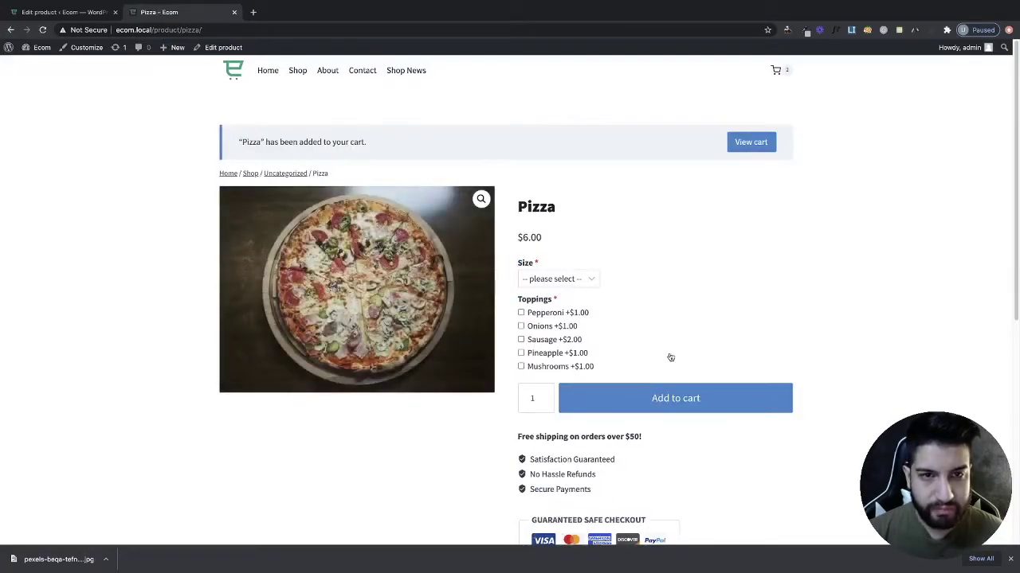
pyautogui.click(761, 148)
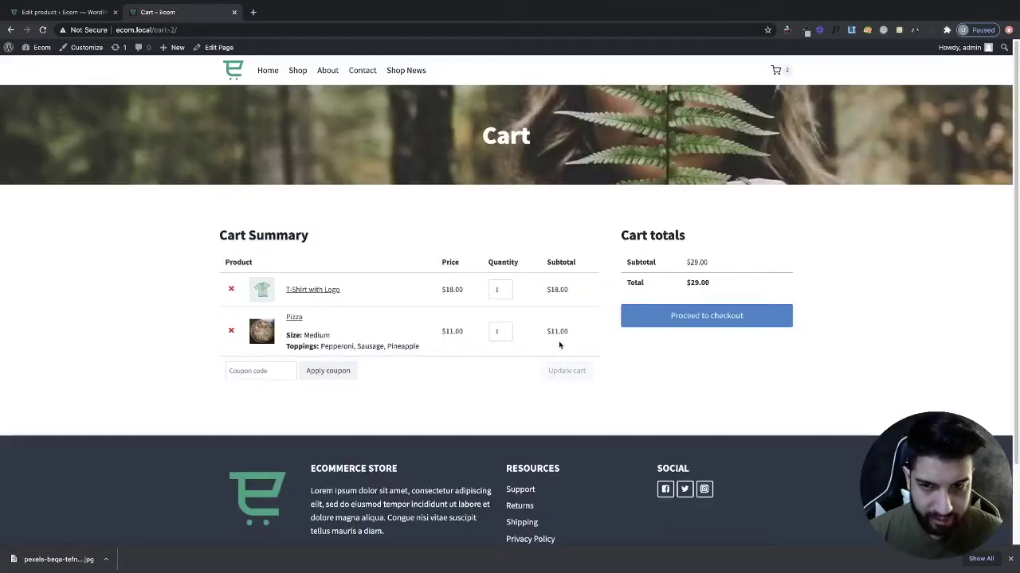
# Remove the T-Shirt with Logo from the cart and check the pizza's listed size, toppings and subtotal.
pyautogui.click(231, 290)
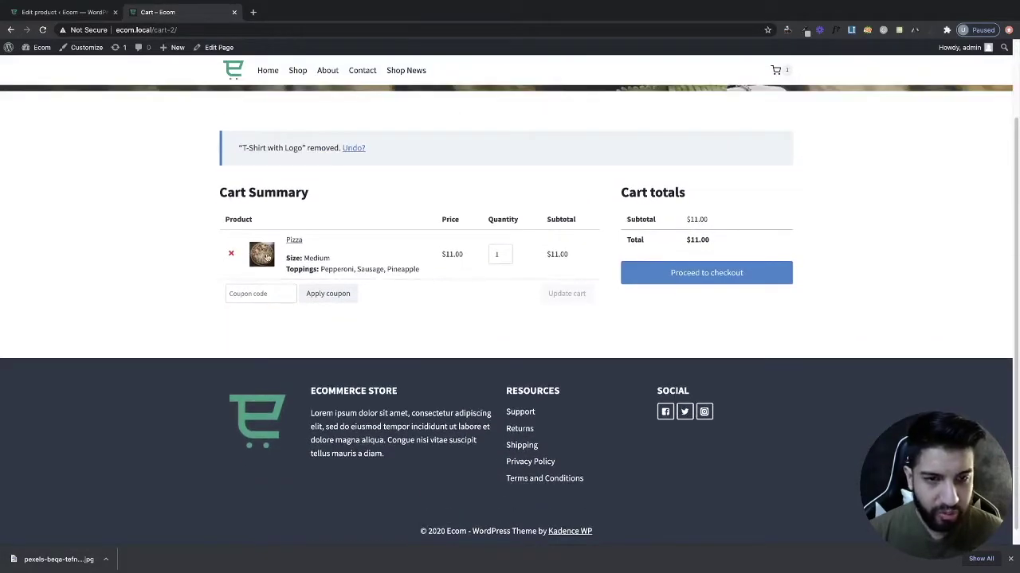
pyautogui.moveTo(286, 259); pyautogui.dragTo(421, 280)
pyautogui.doubleClick(562, 255)
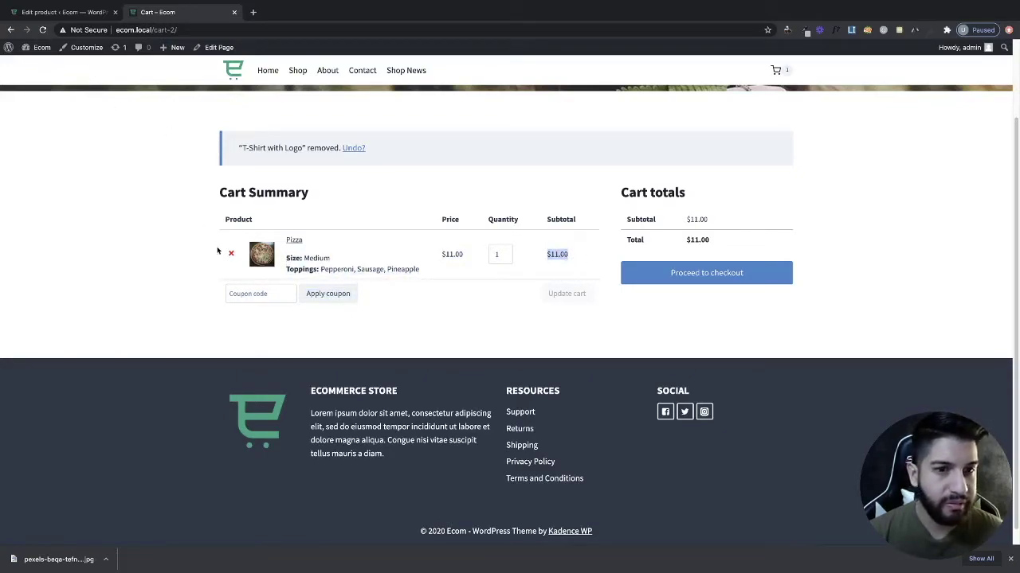
# Remove the pizza from the cart and go back to the Pizza product page.
pyautogui.click(231, 253)
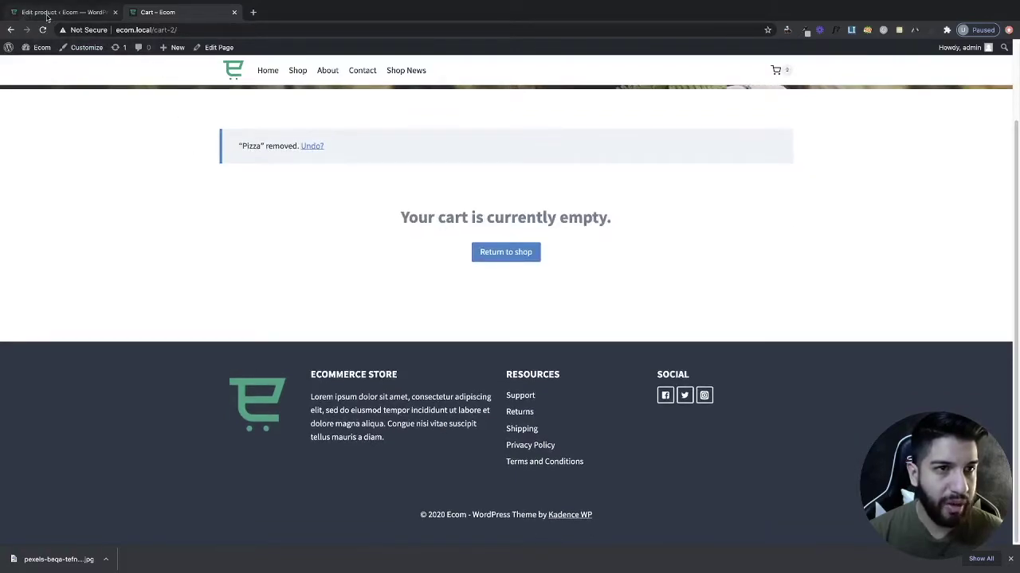
pyautogui.click(10, 31)
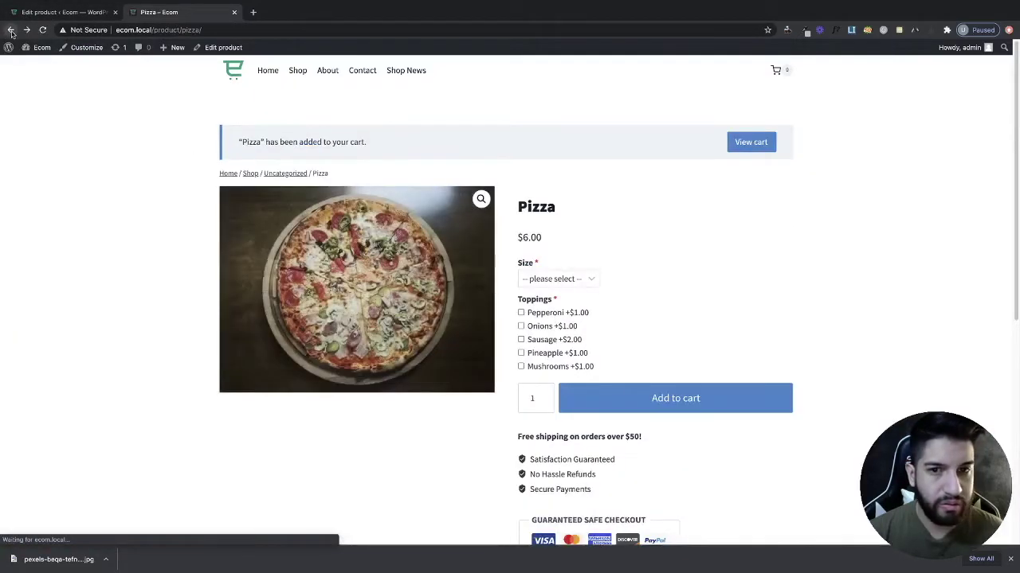
# Reload the storefront Pizza page, and open the custom options in the Pizza product's editor.
pyautogui.click(160, 29)
pyautogui.press('Return')
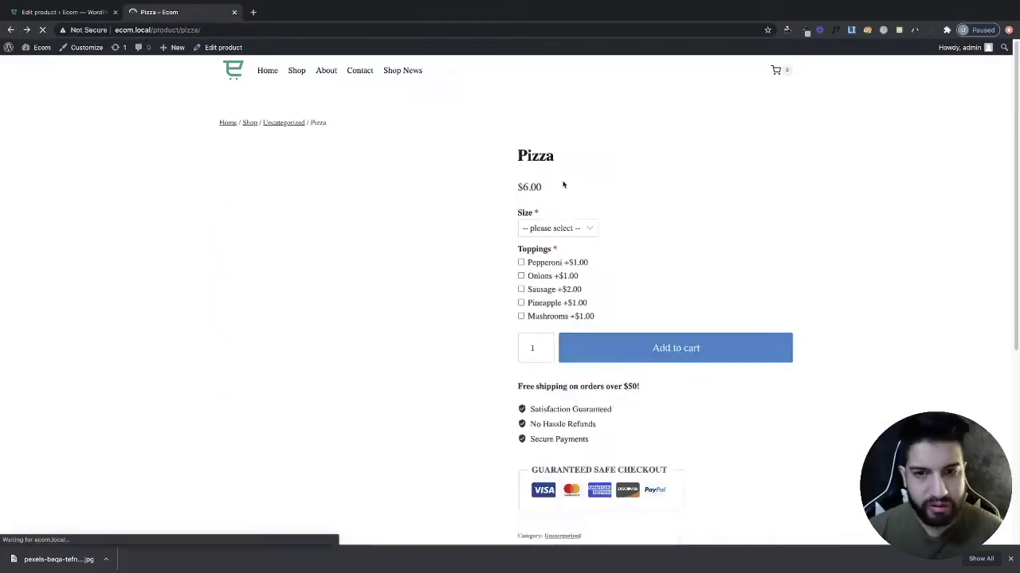
pyautogui.hotkey('ctrl', 'shift', 'Tab')
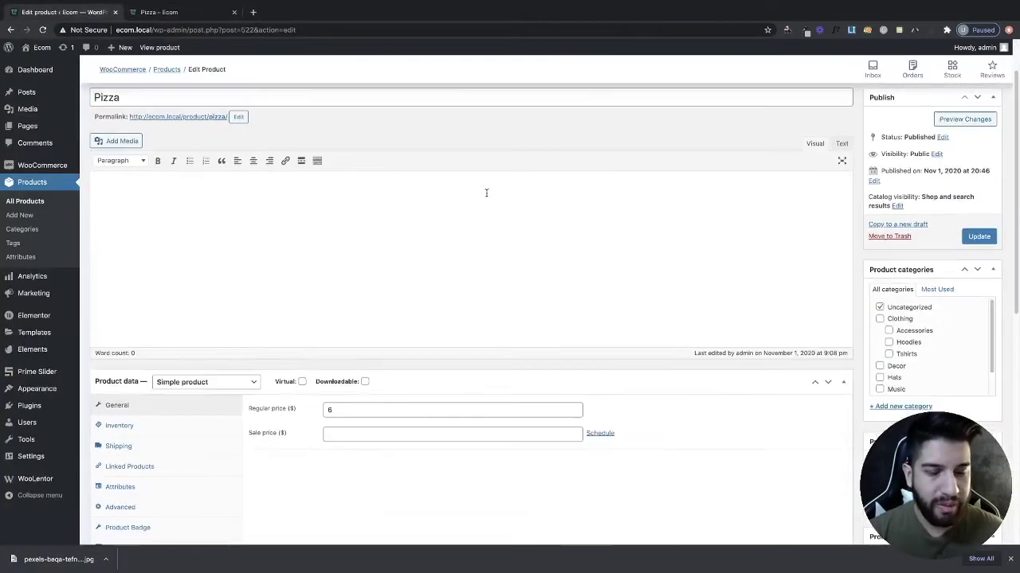
pyautogui.scroll(-4, 488, 195)
pyautogui.click(158, 224)
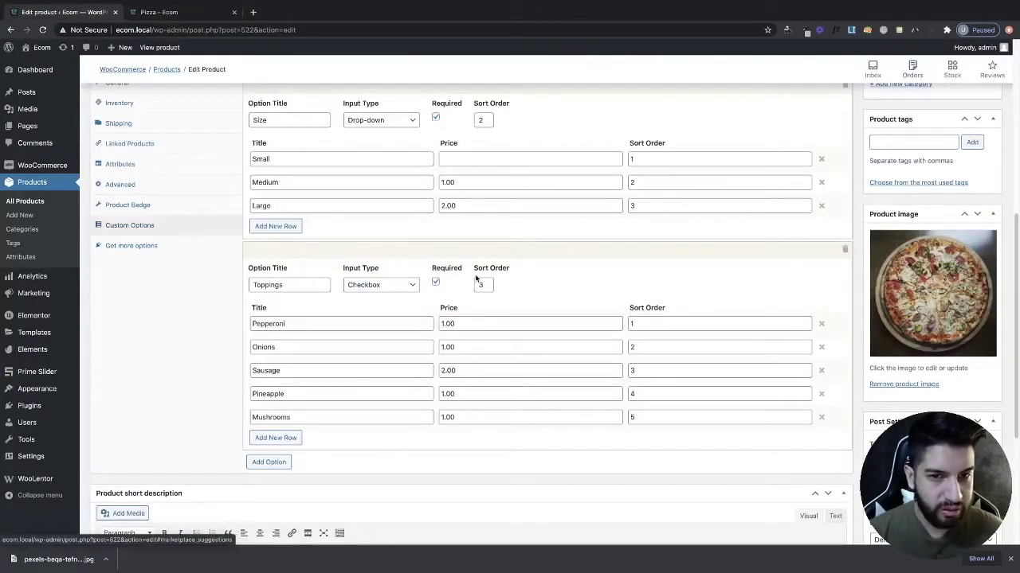
pyautogui.scroll(-2, 486, 284)
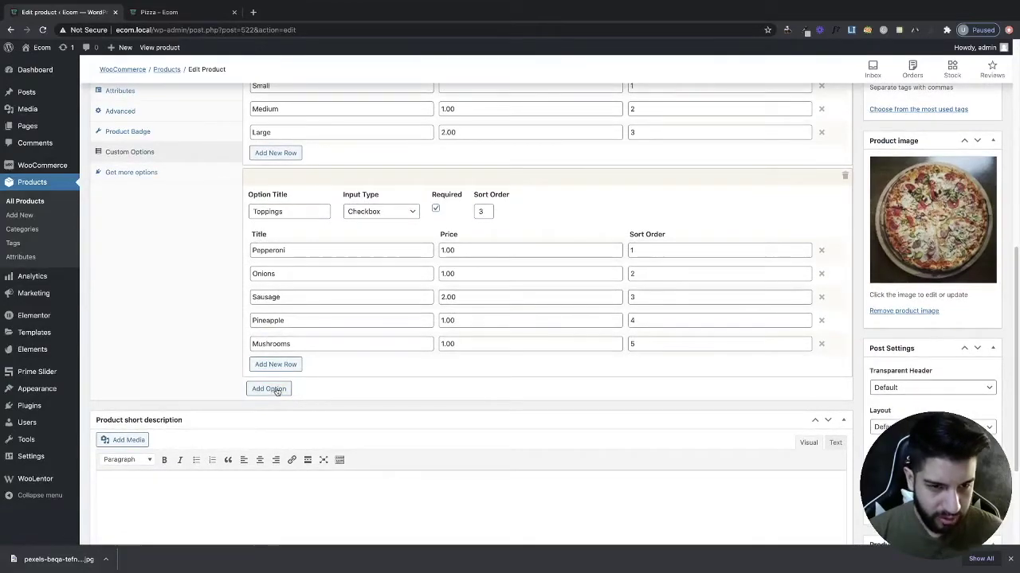
# Add a required custom option titled Extra Notes below Toppings, with the input type Area and no price.
pyautogui.click(277, 389)
pyautogui.click(291, 356)
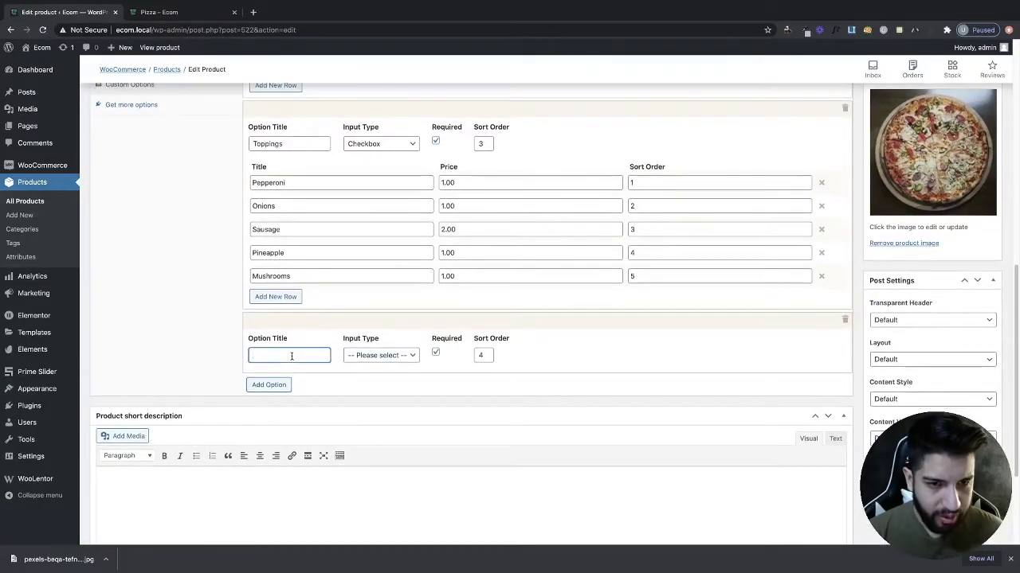
pyautogui.write('E')
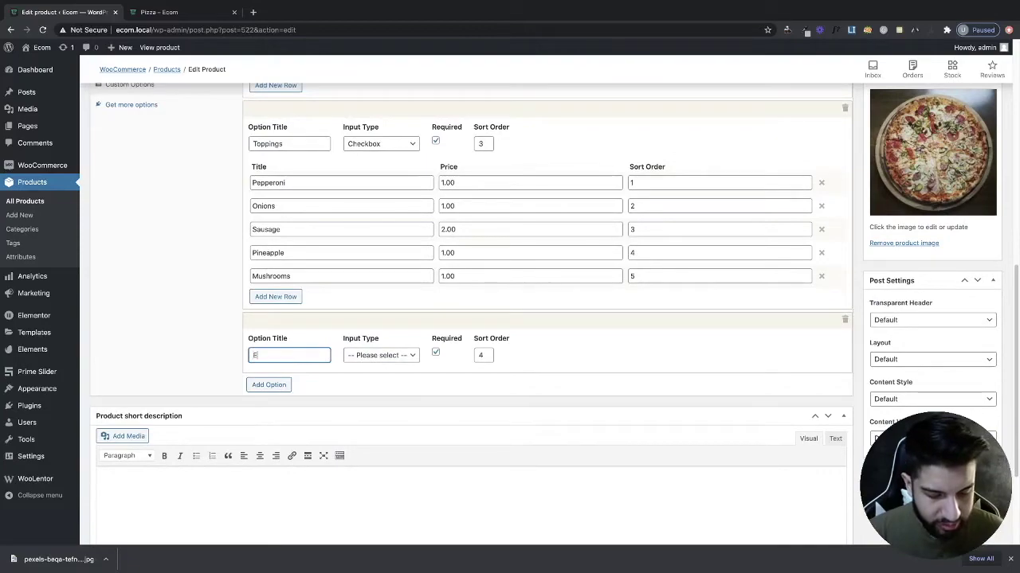
pyautogui.write('xt')
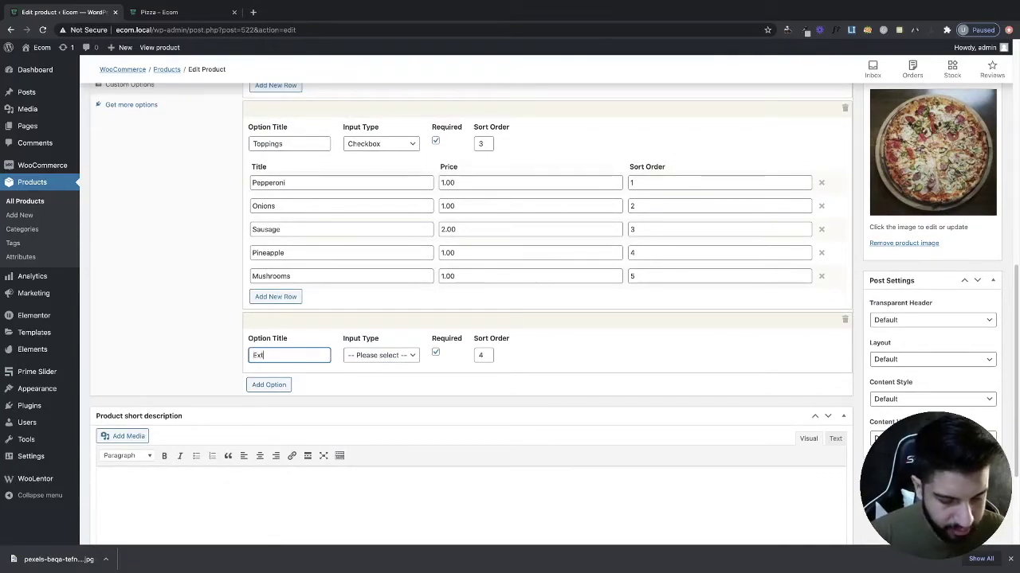
pyautogui.write('ra Notes')
pyautogui.click(370, 344)
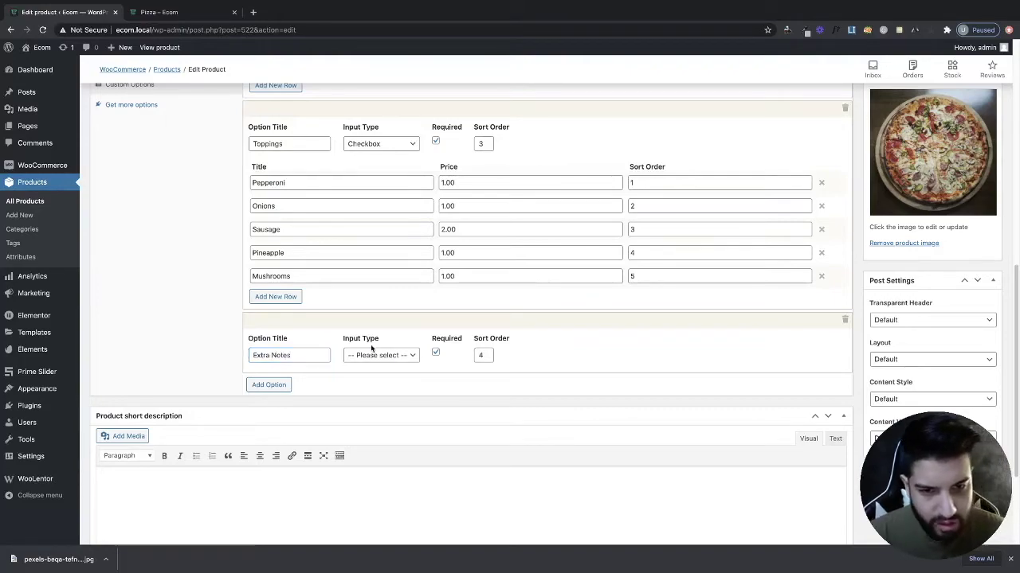
pyautogui.click(373, 354)
pyautogui.click(391, 431)
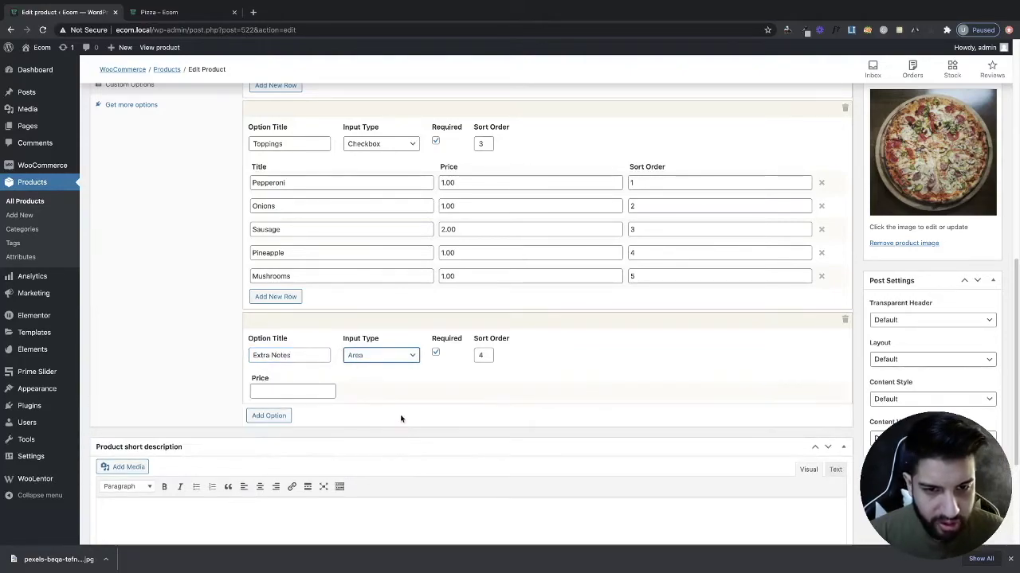
pyautogui.click(288, 390)
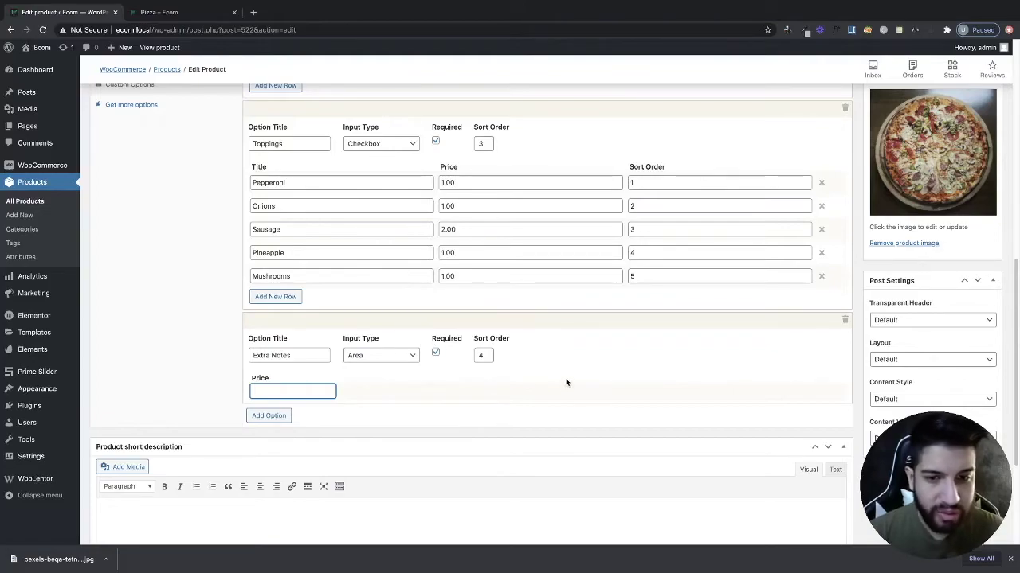
# Review the Size, Toppings and Extra Notes options with their sort order, and update the Pizza product.
pyautogui.scroll(2, 677, 400)
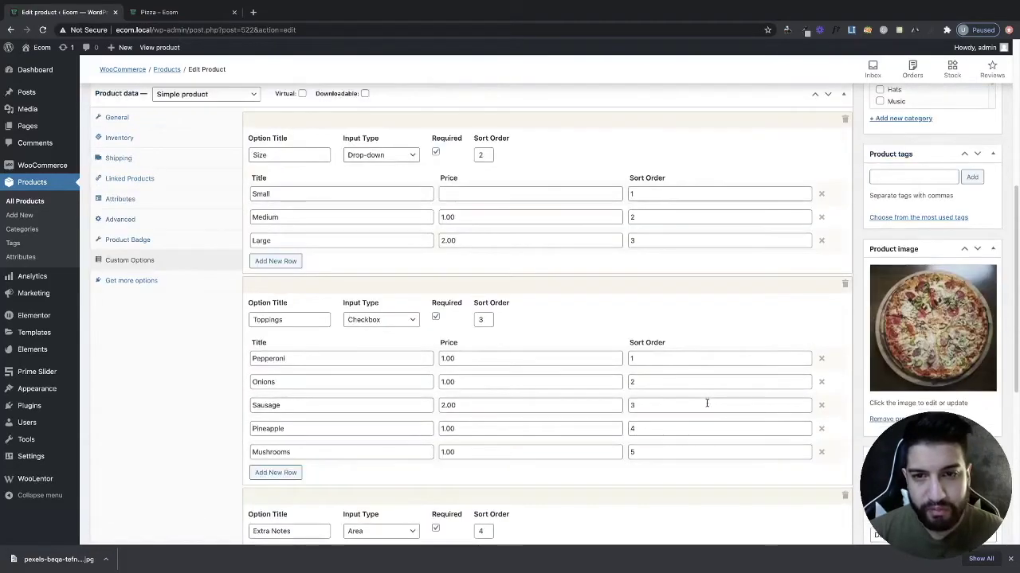
pyautogui.scroll(-4, 706, 401)
pyautogui.scroll(2, 482, 338)
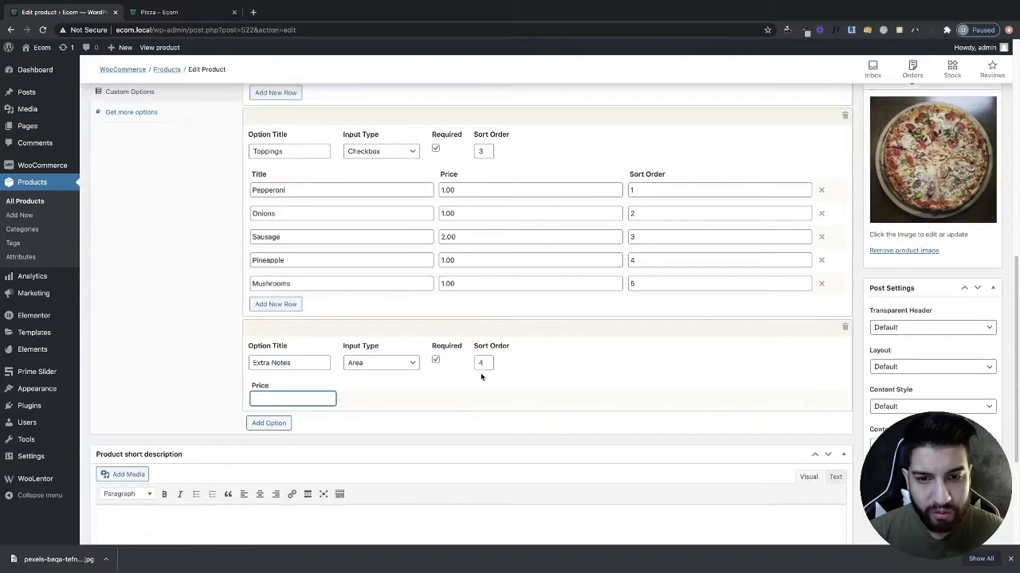
pyautogui.scroll(1, 501, 380)
pyautogui.click(480, 376)
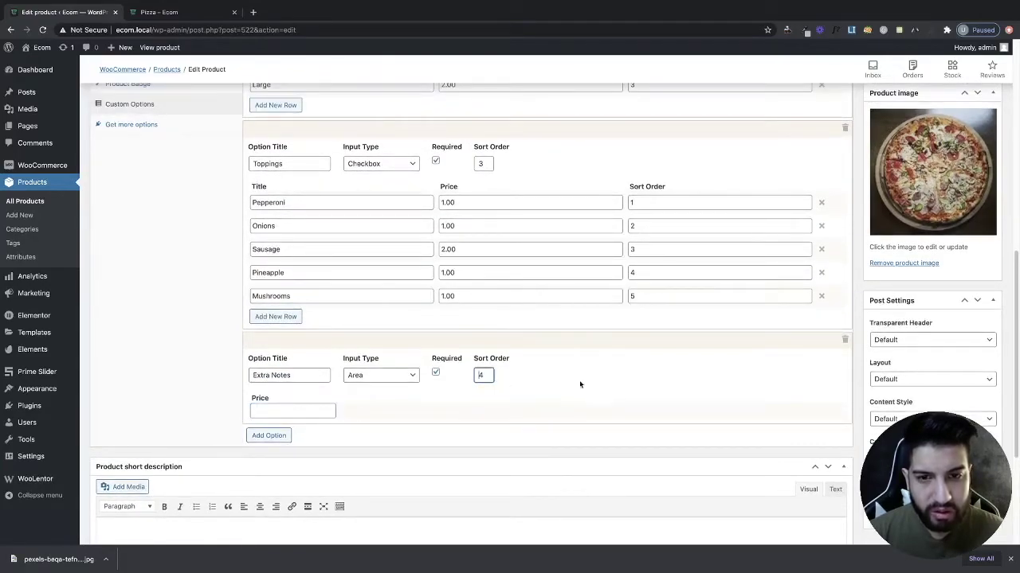
pyautogui.scroll(5, 483, 403)
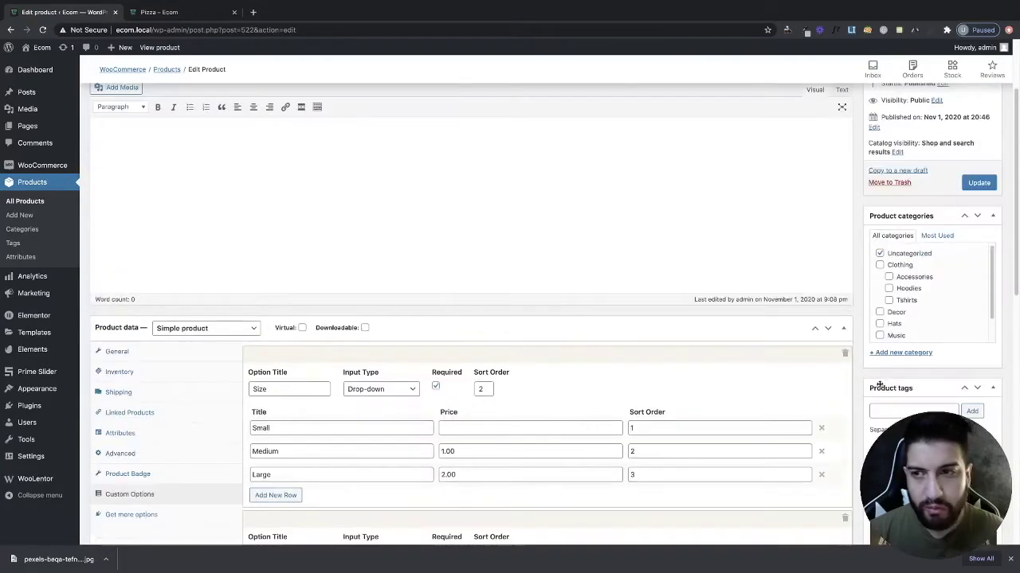
pyautogui.click(991, 204)
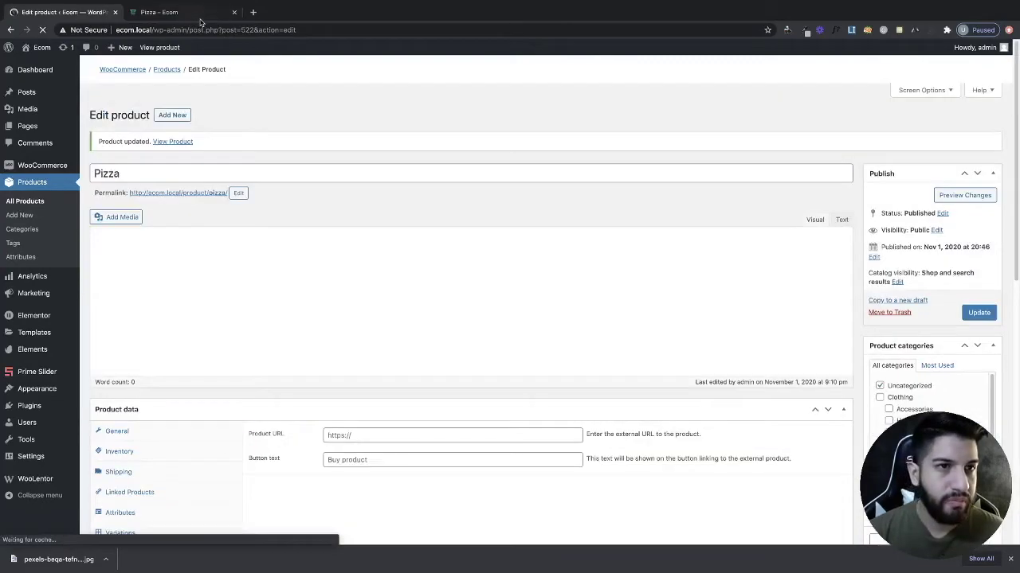
# Reload the storefront Pizza page and check the Extra Notes text area.
pyautogui.click(164, 12)
pyautogui.click(218, 31)
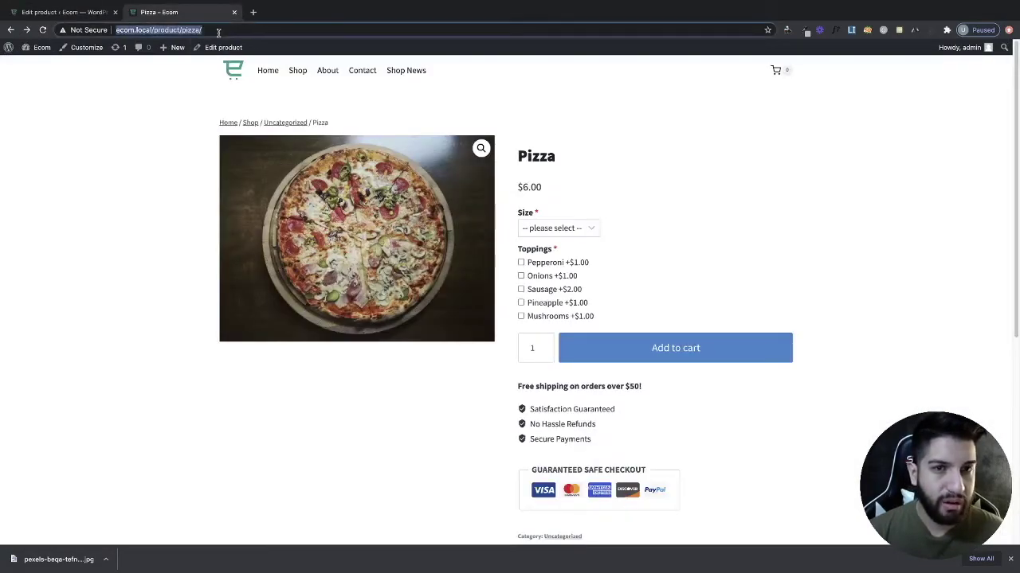
pyautogui.press('Return')
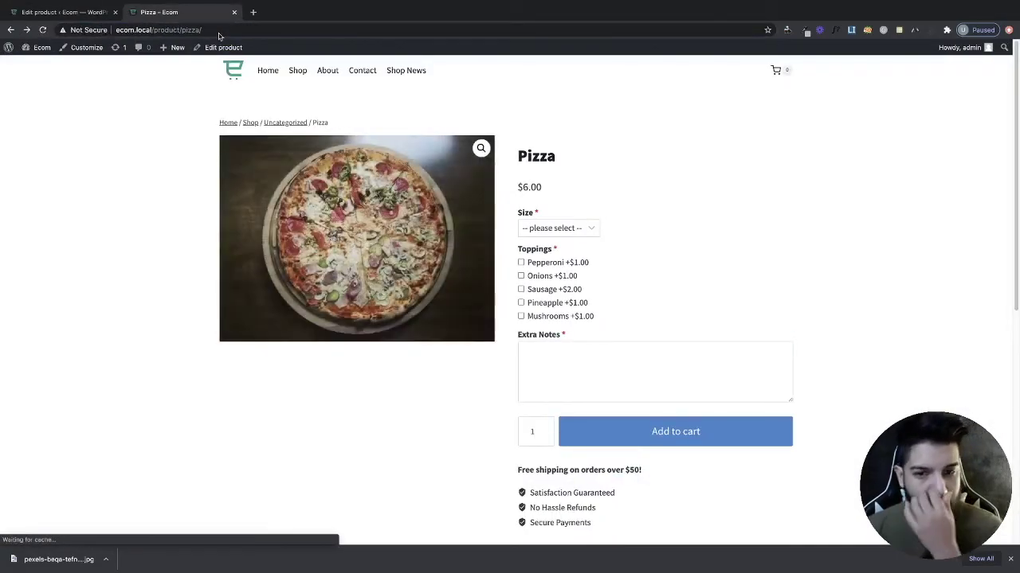
pyautogui.click(575, 356)
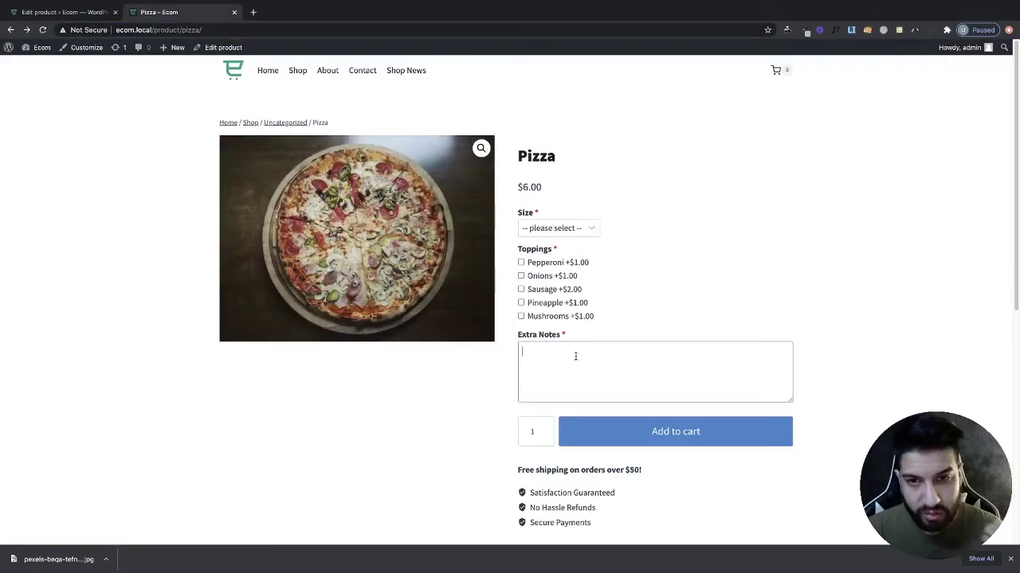
# Try the Medium size, settle on Large, and select the Pepperoni, Onions, Sausage and Pineapple toppings.
pyautogui.click(545, 229)
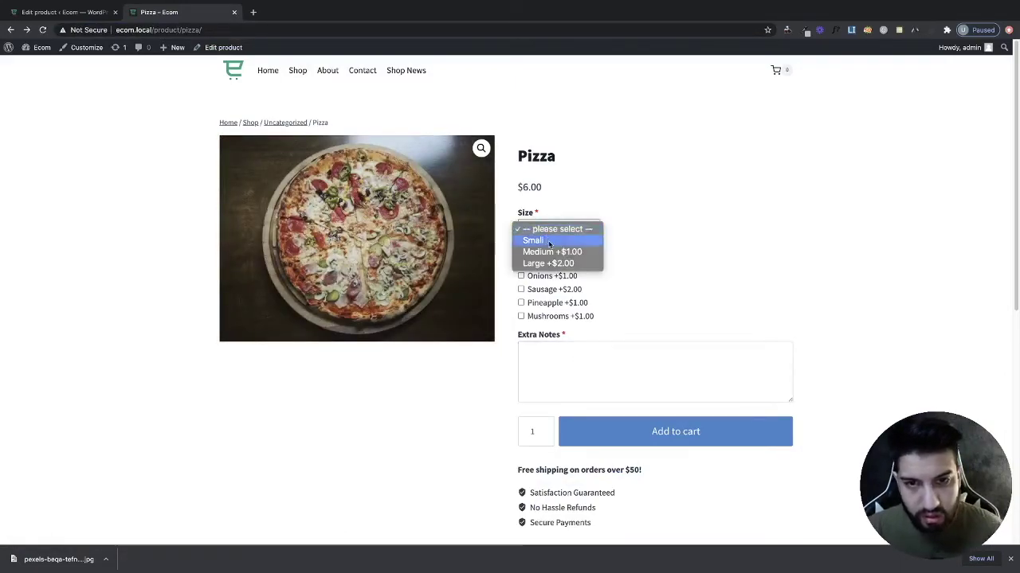
pyautogui.click(551, 253)
pyautogui.click(546, 229)
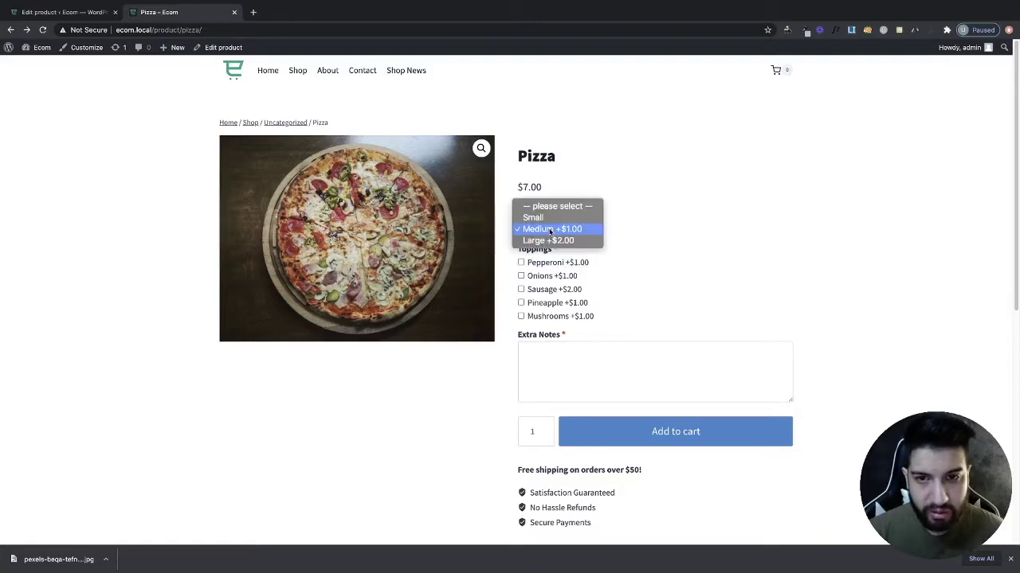
pyautogui.click(538, 269)
pyautogui.click(521, 276)
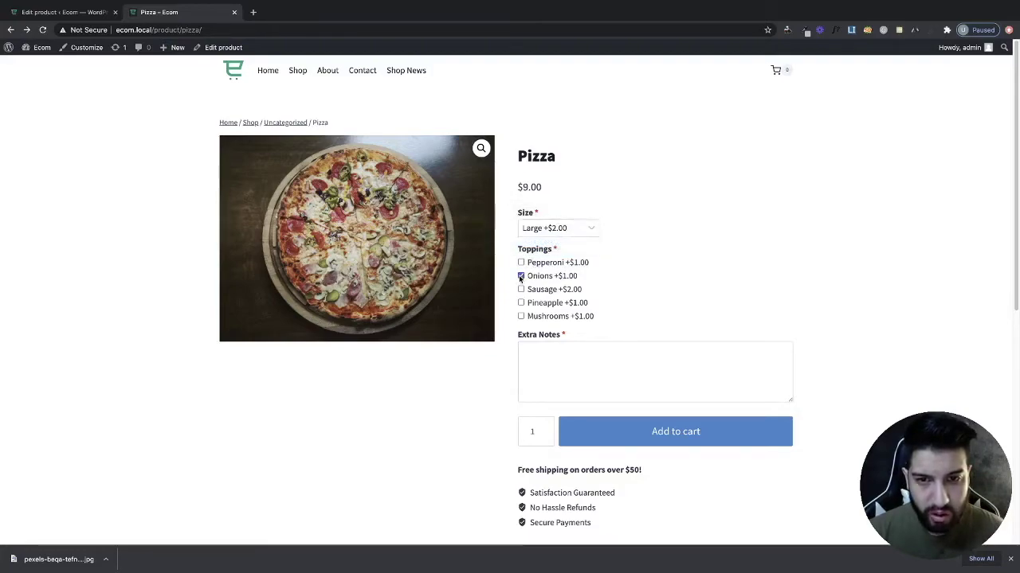
pyautogui.click(521, 263)
pyautogui.click(520, 289)
pyautogui.click(521, 303)
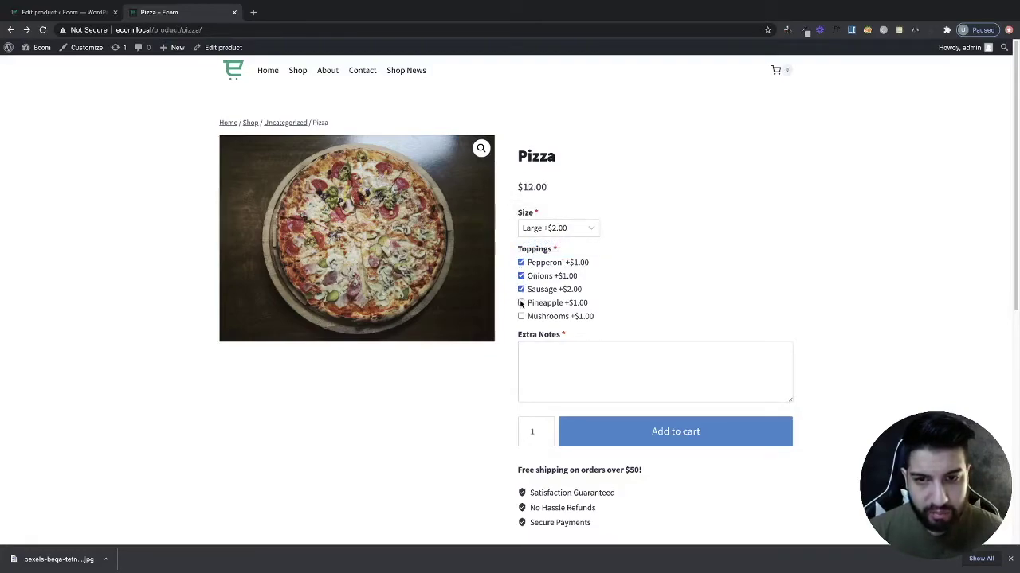
# Enter "Notes Message" as the extra notes, add the pizza to the cart and view the cart.
pyautogui.click(561, 344)
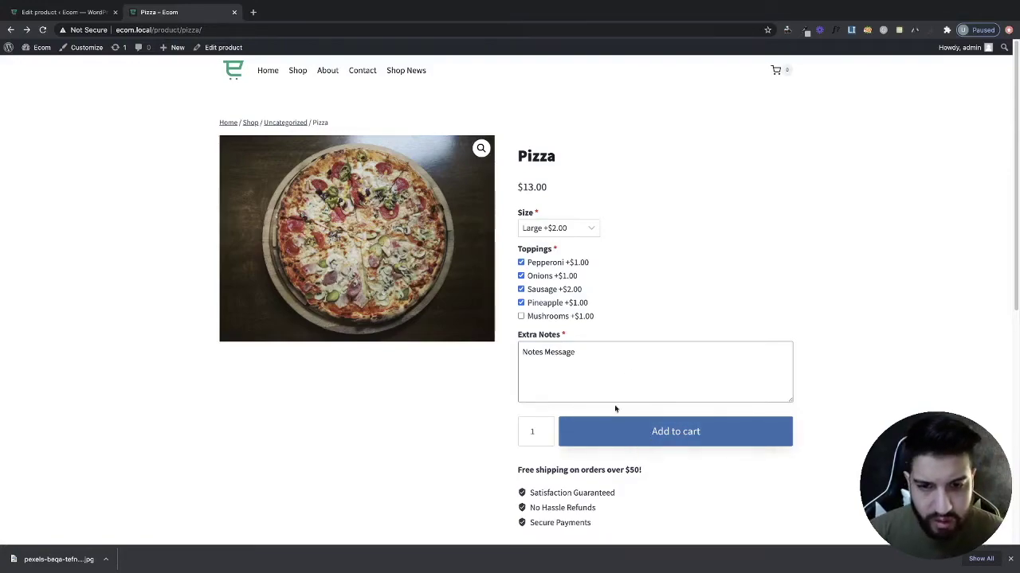
pyautogui.scroll(-1, 634, 389)
pyautogui.click(676, 413)
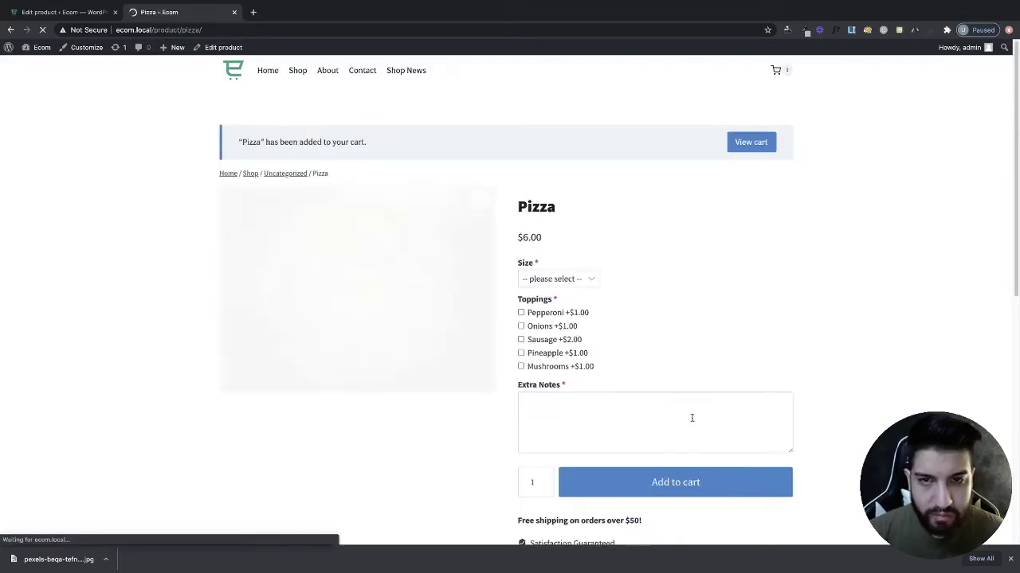
pyautogui.click(741, 143)
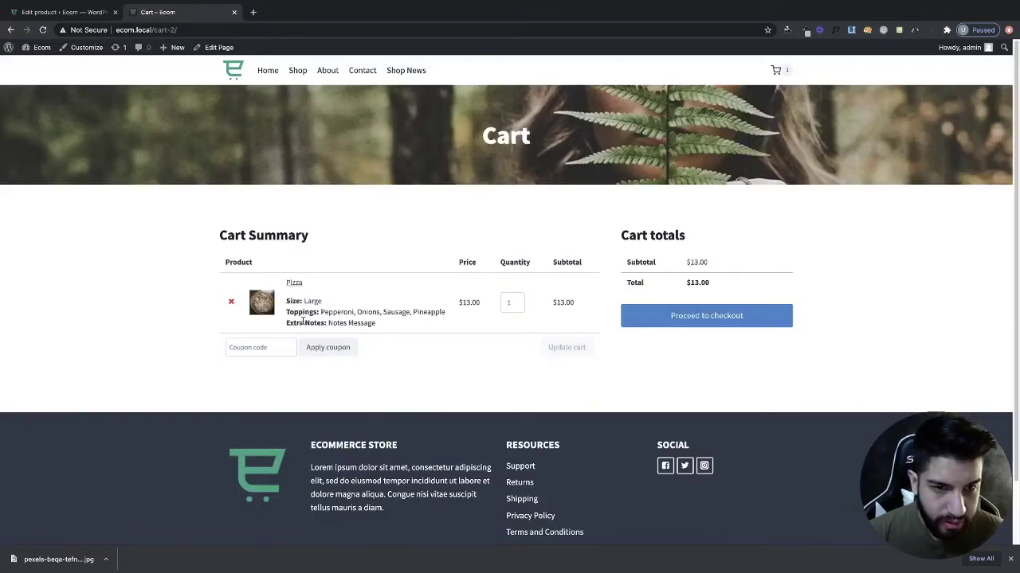
# Proceed to checkout and check the pizza's options, notes and total in the order summary and the additional information section.
pyautogui.click(690, 323)
pyautogui.scroll(-1, 651, 269)
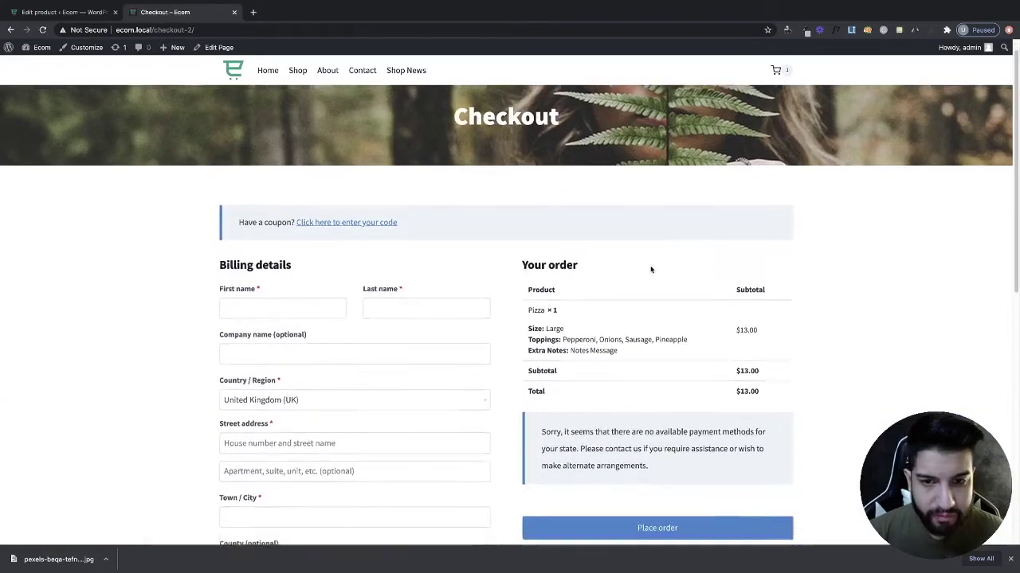
pyautogui.scroll(-6, 387, 223)
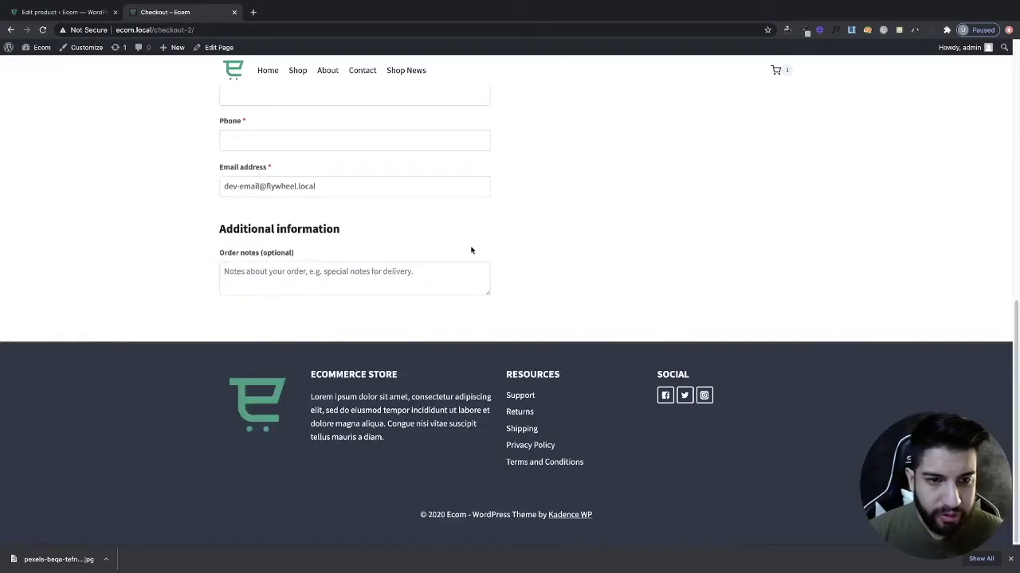
pyautogui.scroll(6, 448, 236)
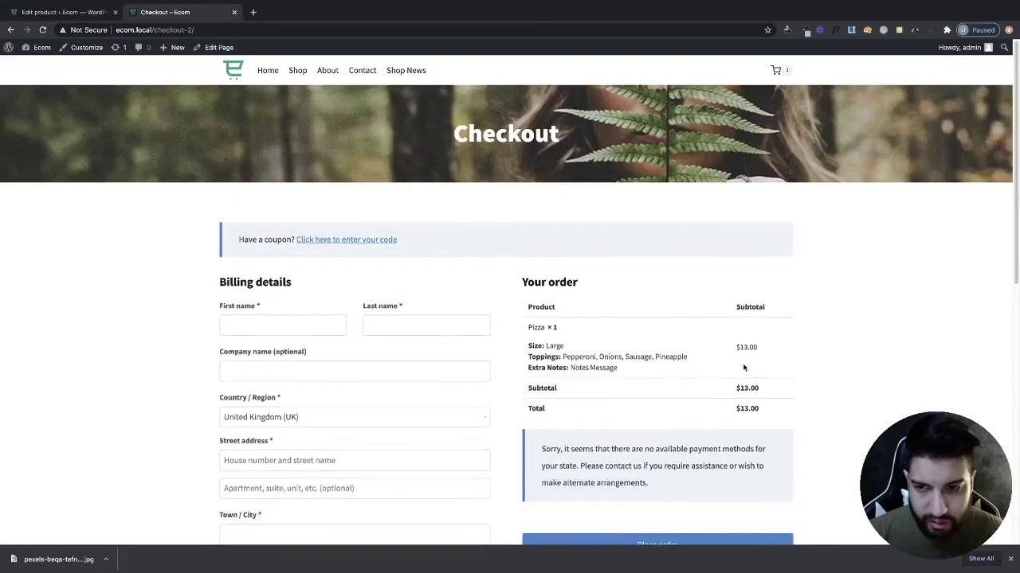
pyautogui.scroll(-1, 581, 287)
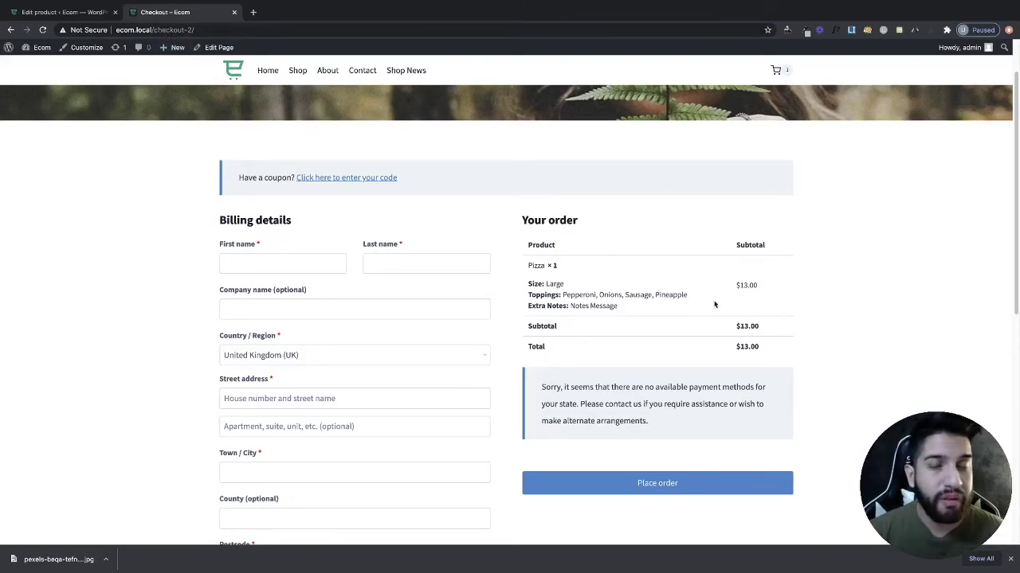
# Return to the Pizza product's editor and bring up its product data section.
pyautogui.click(51, 12)
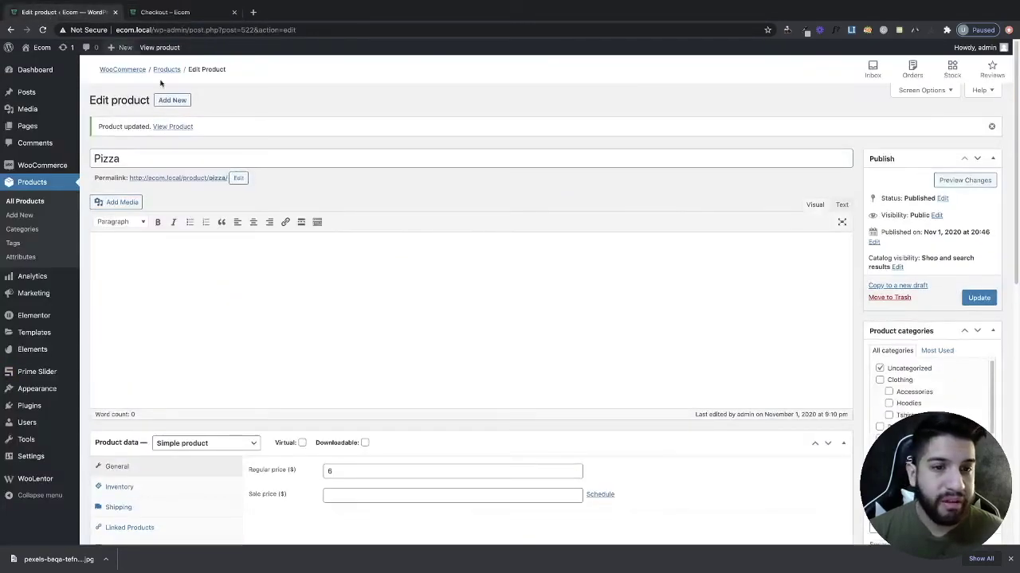
pyautogui.scroll(-3, 484, 280)
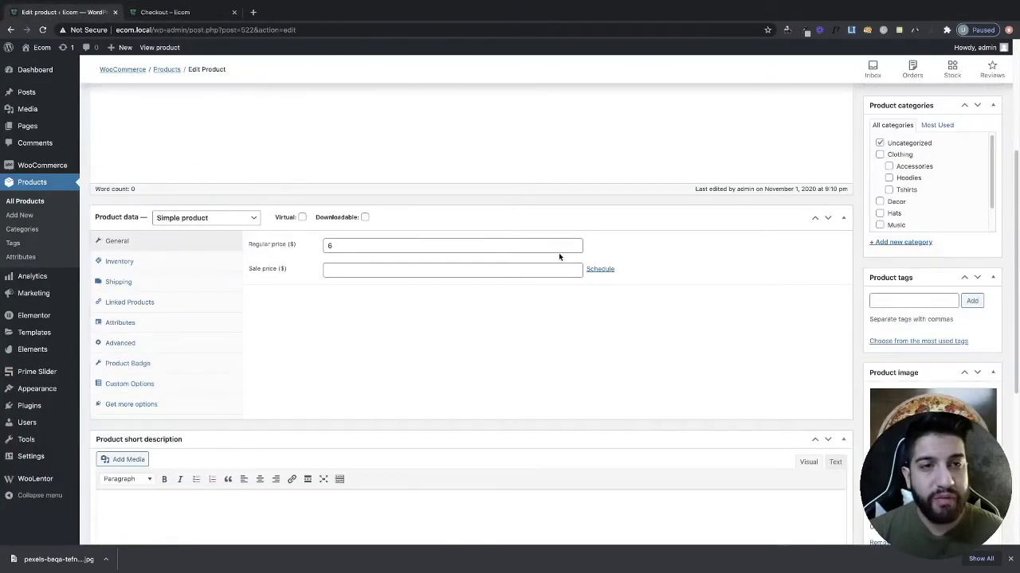